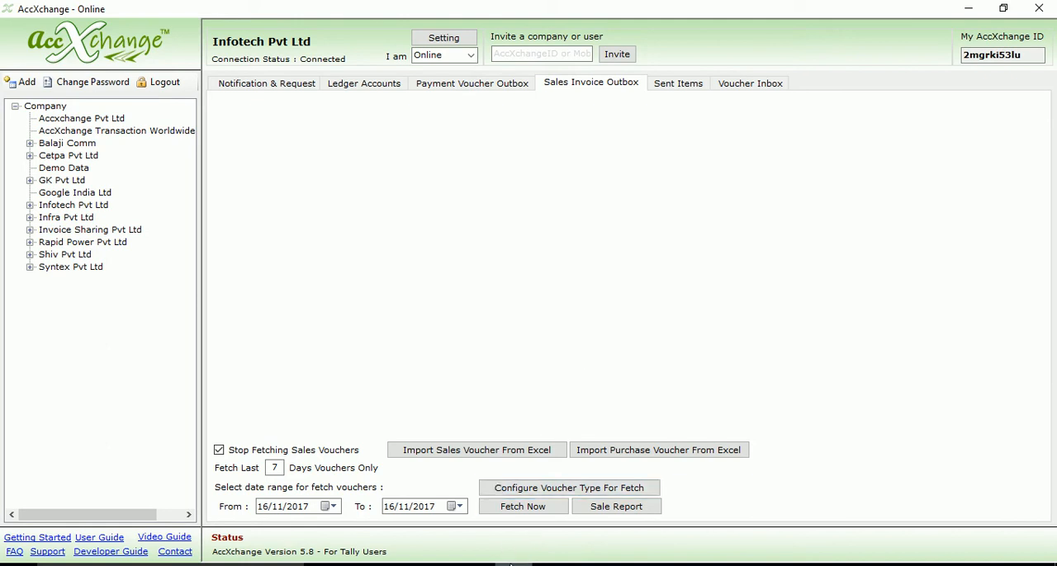
# Switch to the All Import Columns.xls workbook in Excel, look through its voucher sheets and open the Sales sheet.
pyautogui.click(545, 565)
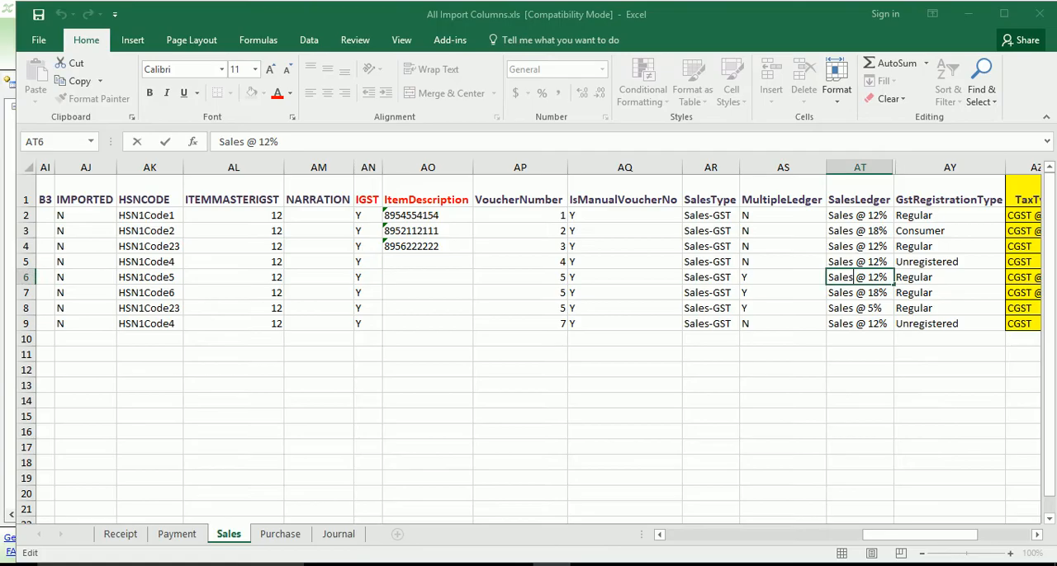
pyautogui.click(278, 538)
pyautogui.click(330, 541)
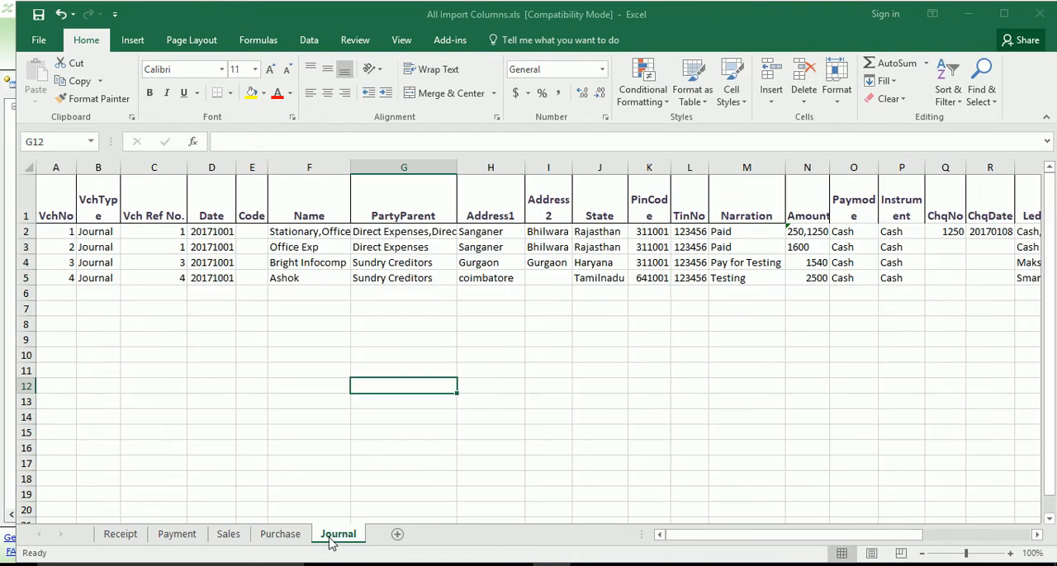
pyautogui.click(163, 537)
pyautogui.click(124, 538)
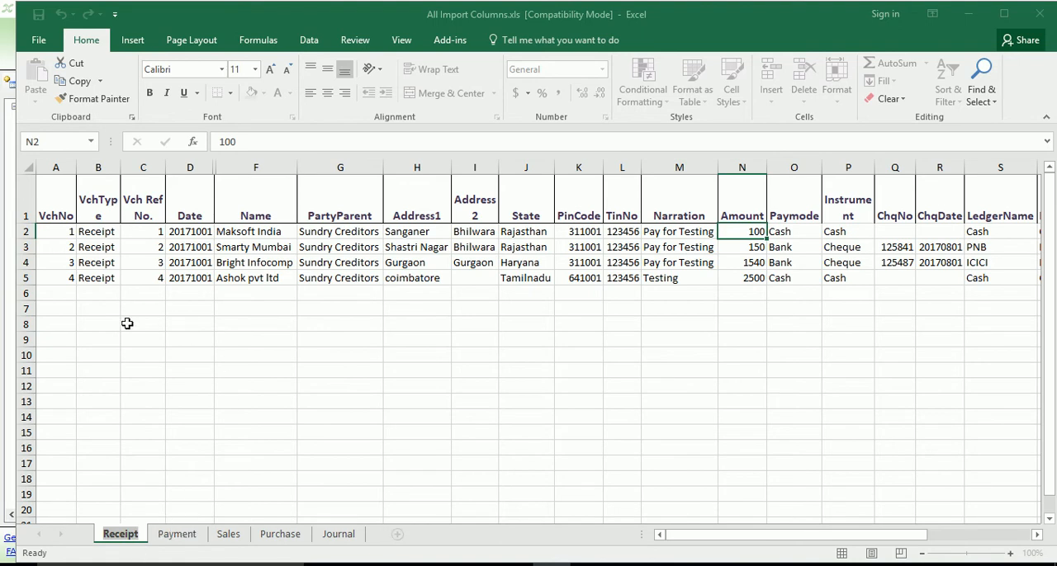
pyautogui.click(224, 534)
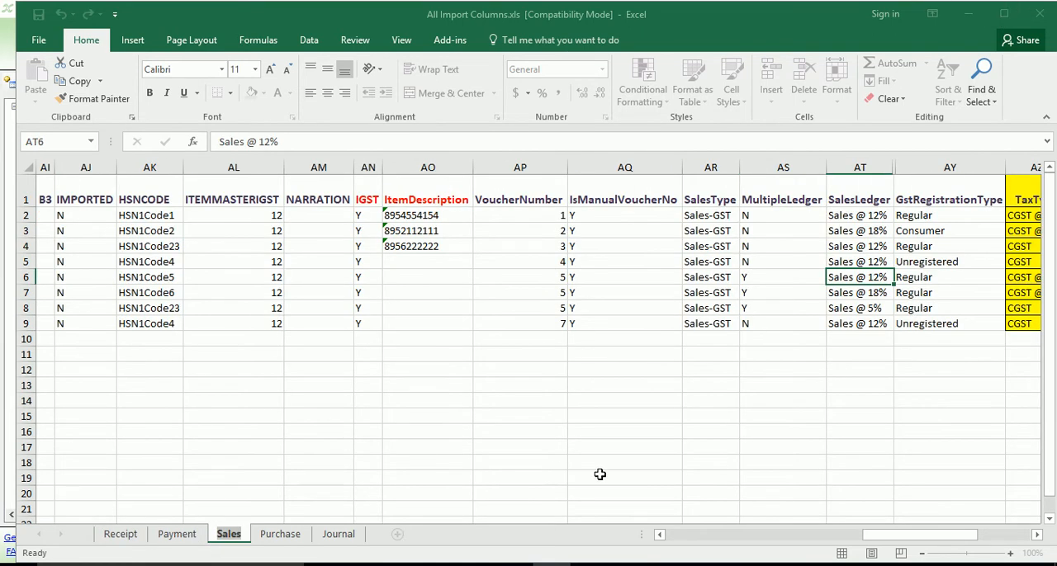
# Examine the Sales sheet's voucher type, reference number, date, party name, address, state, country and item name columns.
pyautogui.click(683, 535)
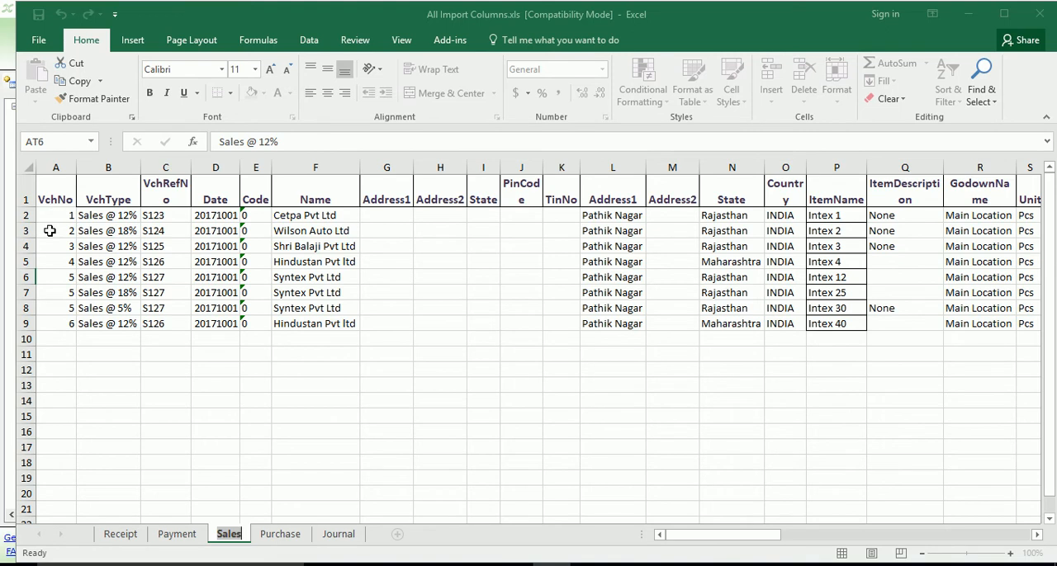
pyautogui.doubleClick(94, 199)
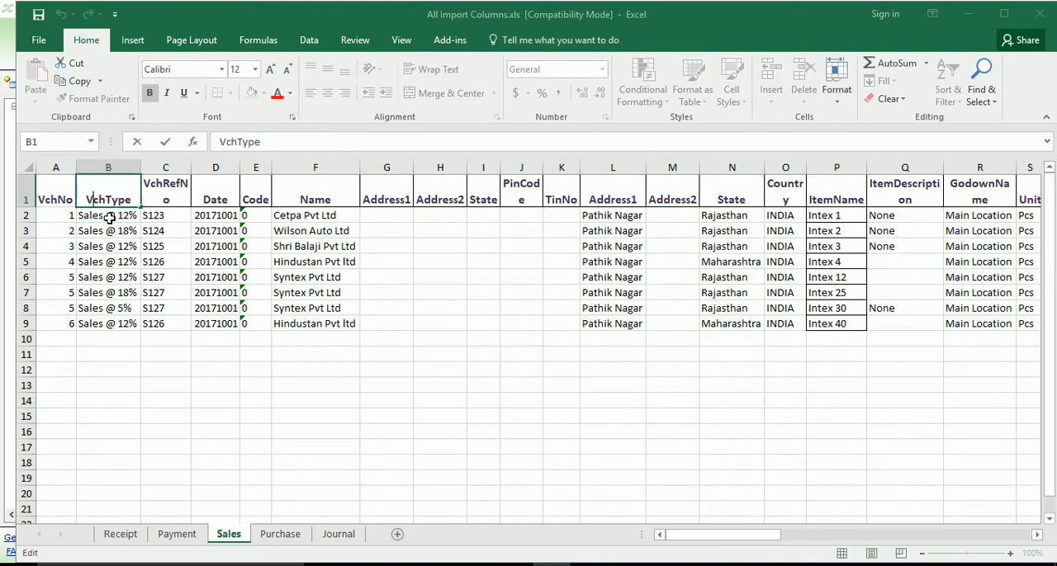
pyautogui.doubleClick(165, 198)
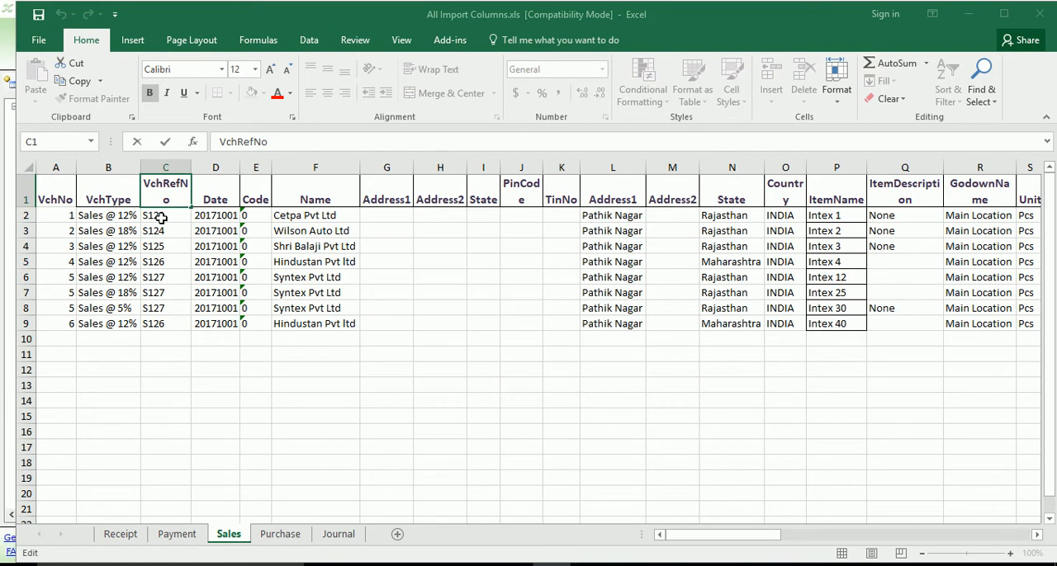
pyautogui.doubleClick(214, 197)
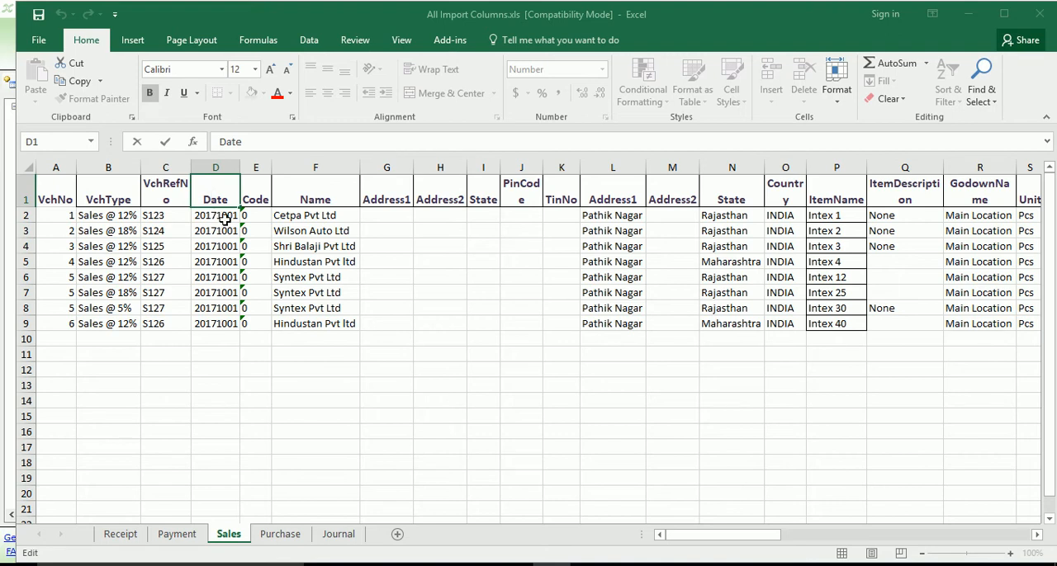
pyautogui.click(301, 191)
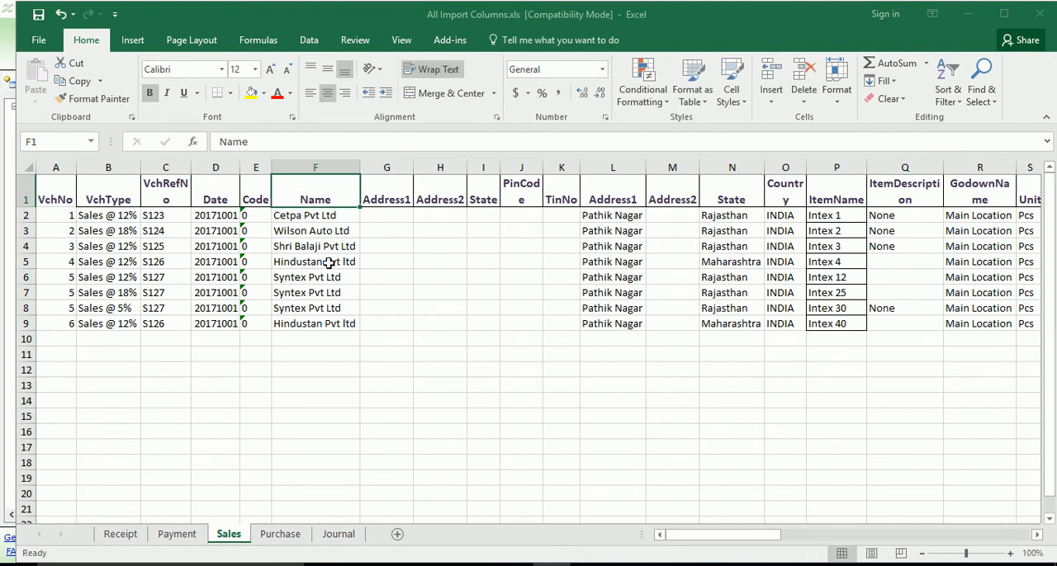
pyautogui.click(611, 200)
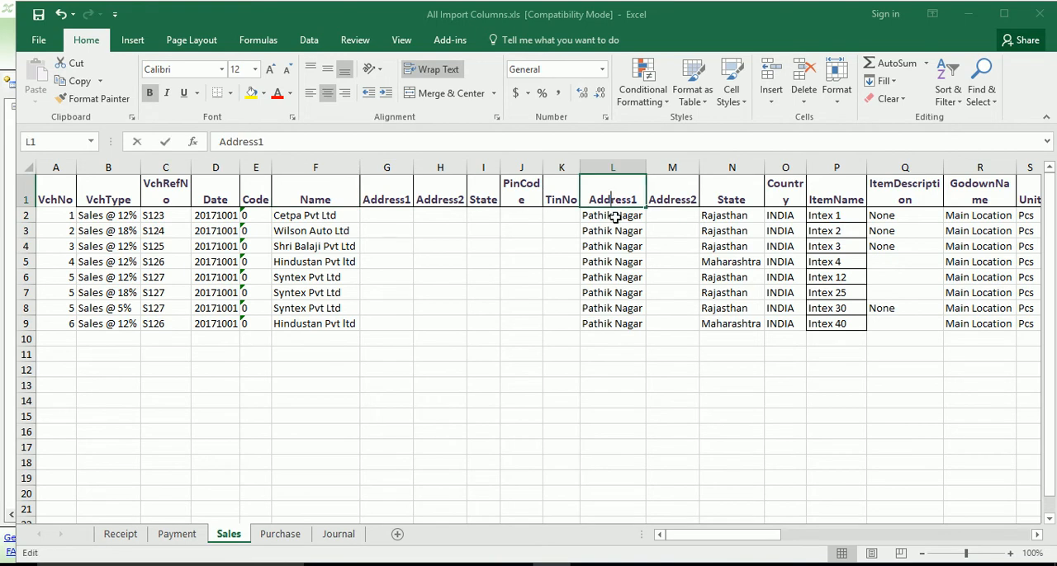
pyautogui.click(741, 199)
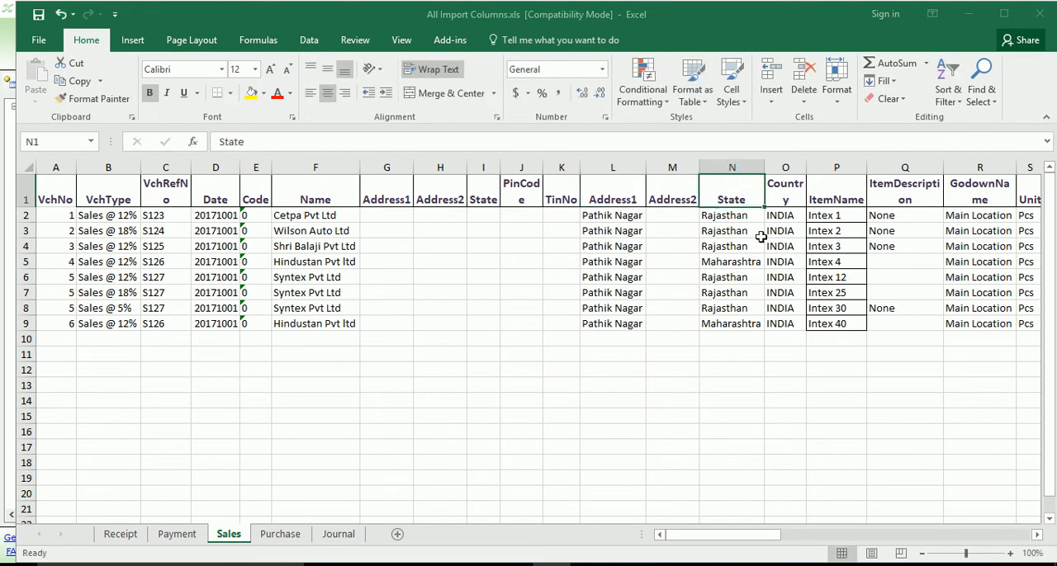
pyautogui.click(781, 192)
pyautogui.click(838, 199)
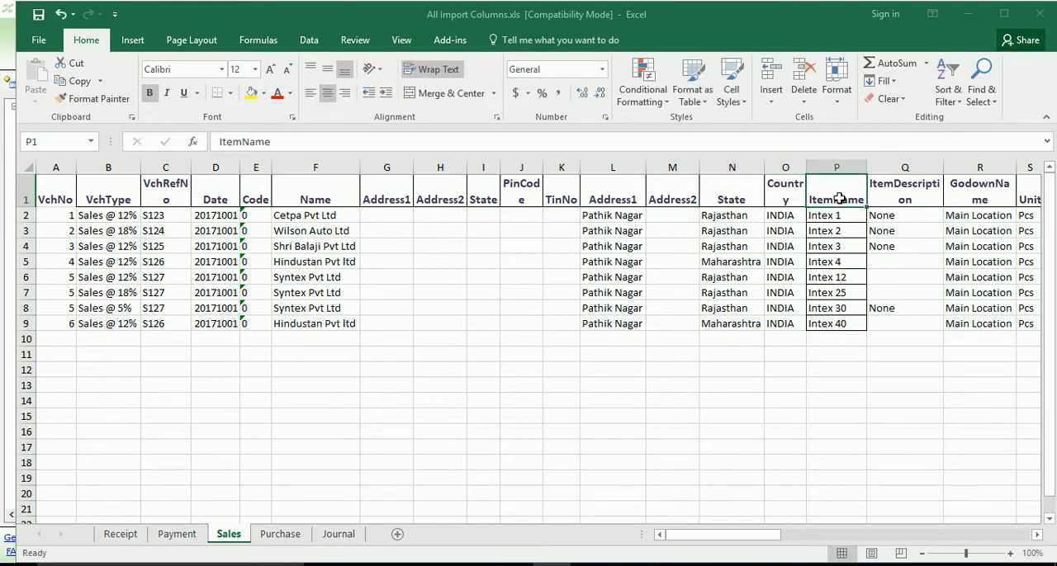
# Examine the GodownName, Unit, Qty, Rate and GSTNNO columns of the Sales sheet.
pyautogui.click(1037, 534)
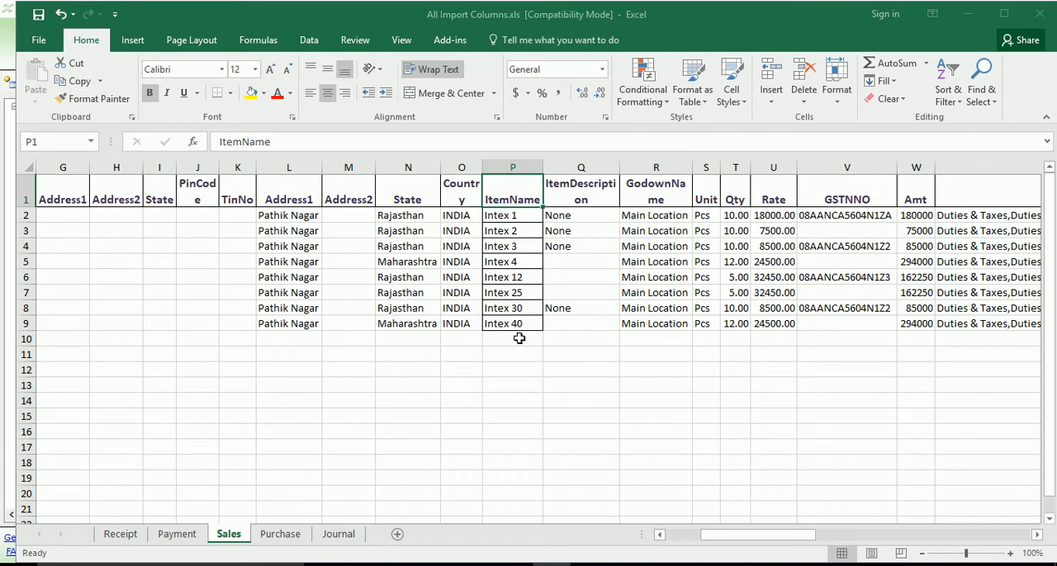
pyautogui.doubleClick(656, 191)
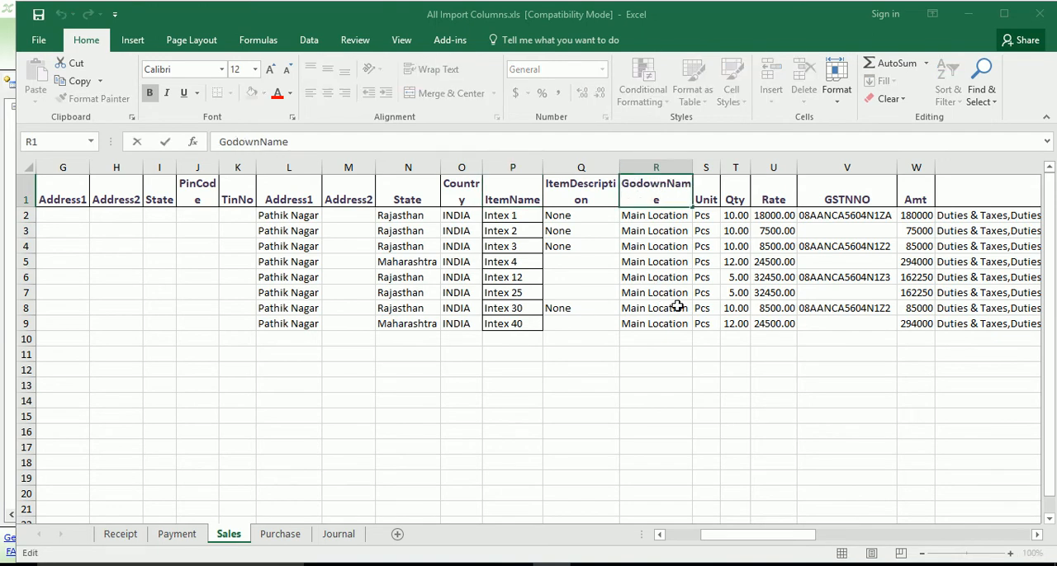
pyautogui.click(709, 189)
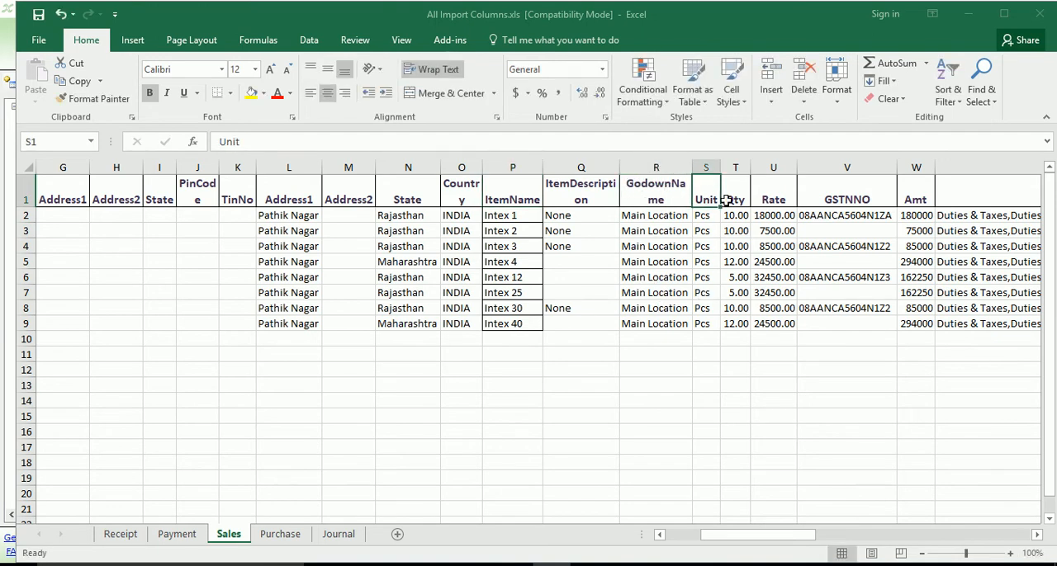
pyautogui.click(727, 202)
pyautogui.click(783, 197)
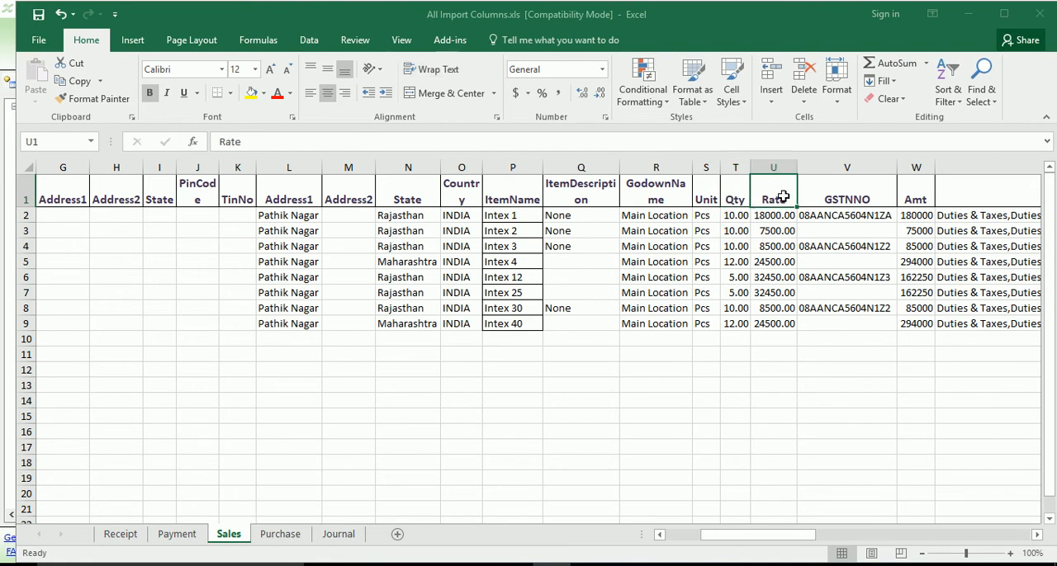
pyautogui.click(846, 199)
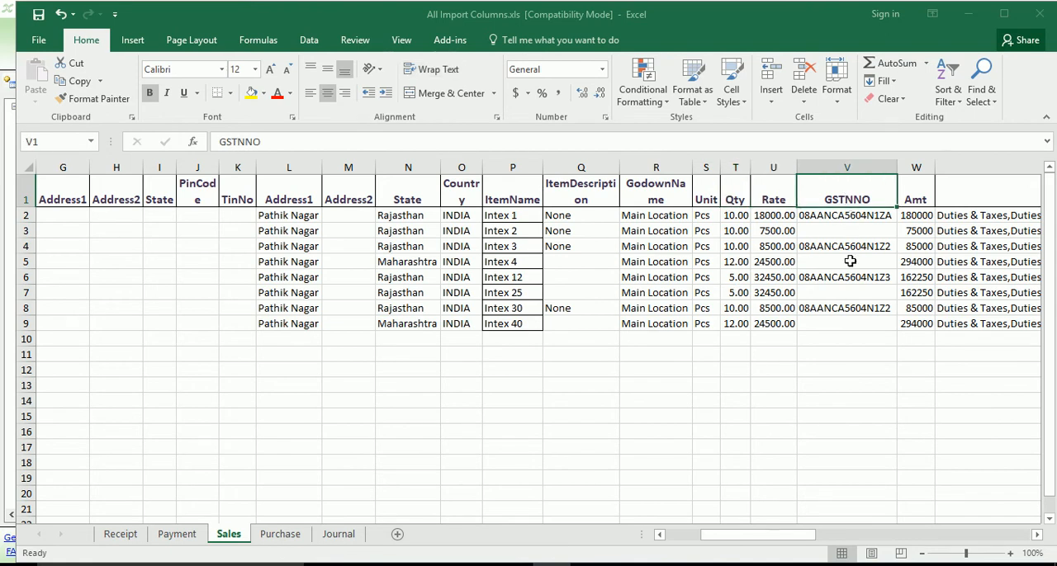
# Examine the Amt, TaxParent, TaxType, TaxRate and TAX columns of the Sales sheet.
pyautogui.click(917, 201)
pyautogui.click(1038, 535)
pyautogui.click(1038, 535)
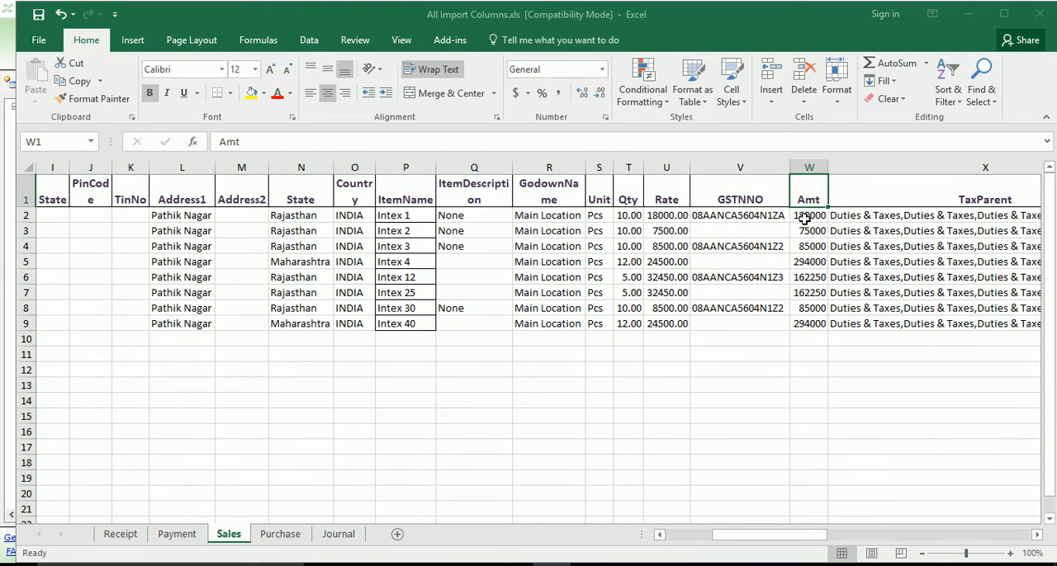
pyautogui.moveTo(1038, 537); pyautogui.dragTo(1038, 536)
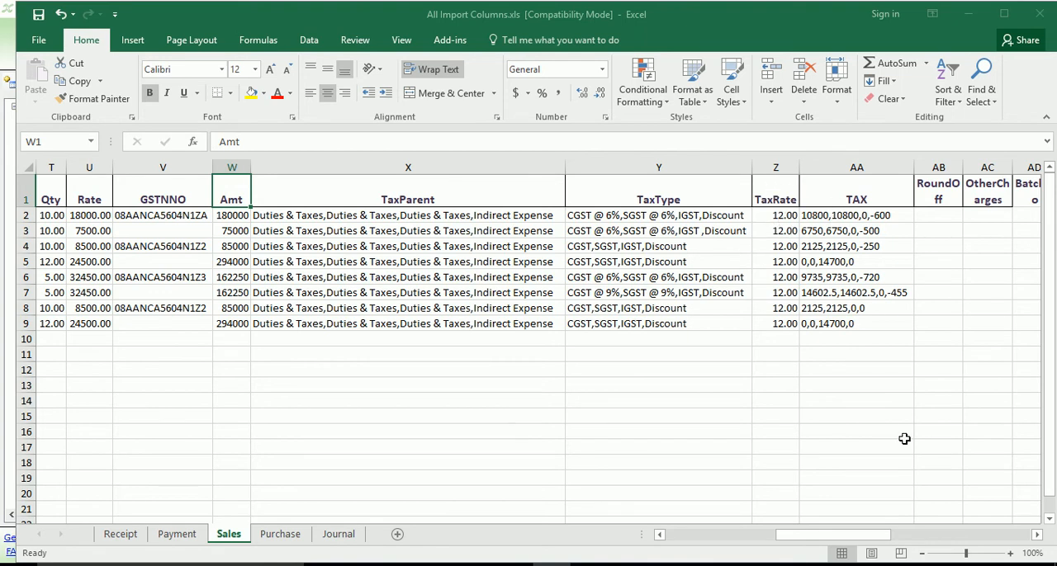
# Examine the round-off, other charges and batch columns plus IMPORTED, HSNCODE, ITEMMASTERIGST and NARRATION in the Sales sheet.
pyautogui.click(1038, 535)
pyautogui.click(1037, 535)
pyautogui.click(1037, 535)
pyautogui.click(1037, 535)
pyautogui.click(1037, 535)
pyautogui.click(1037, 535)
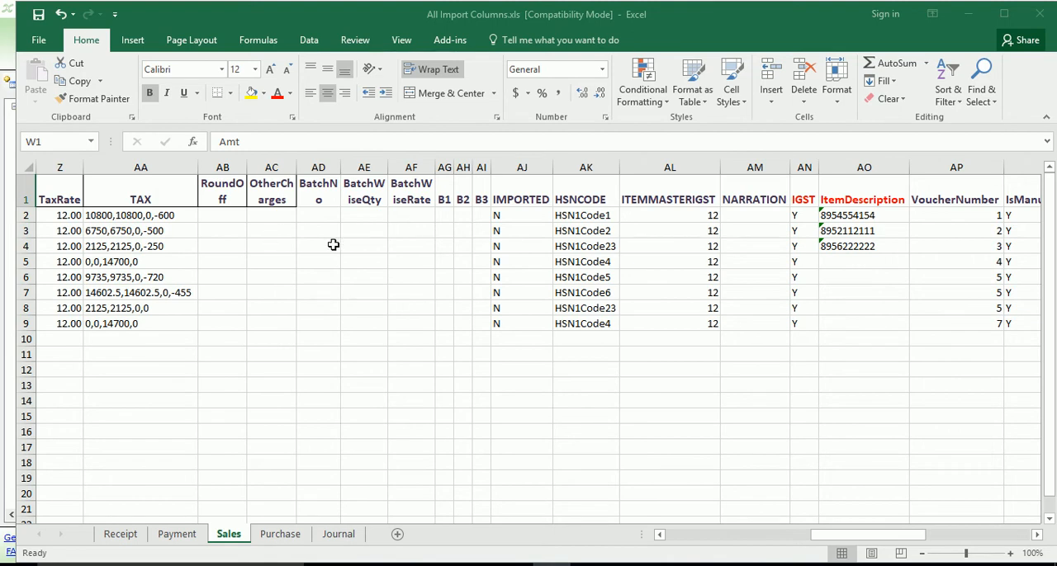
pyautogui.click(512, 198)
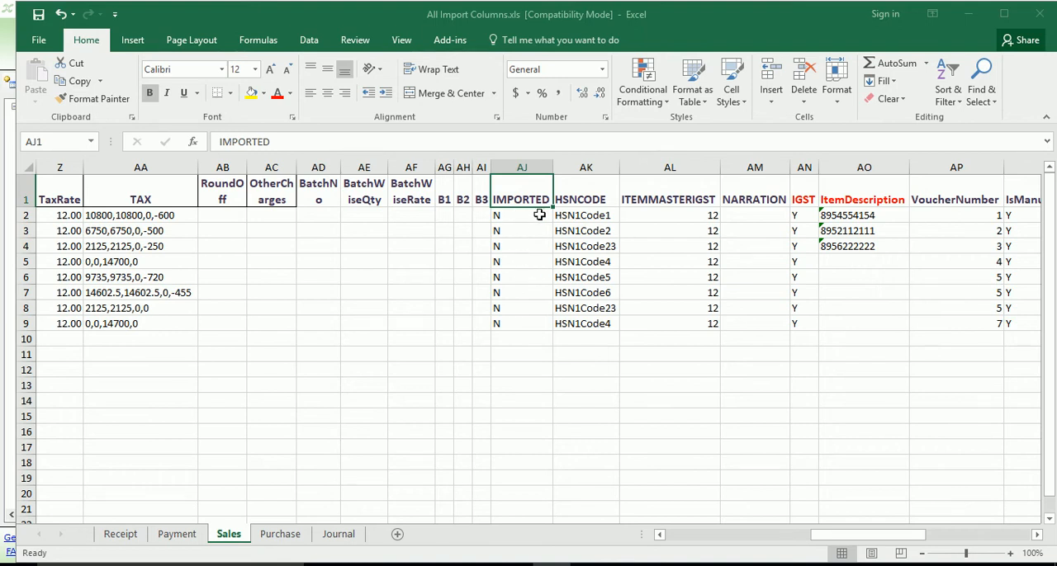
pyautogui.doubleClick(581, 195)
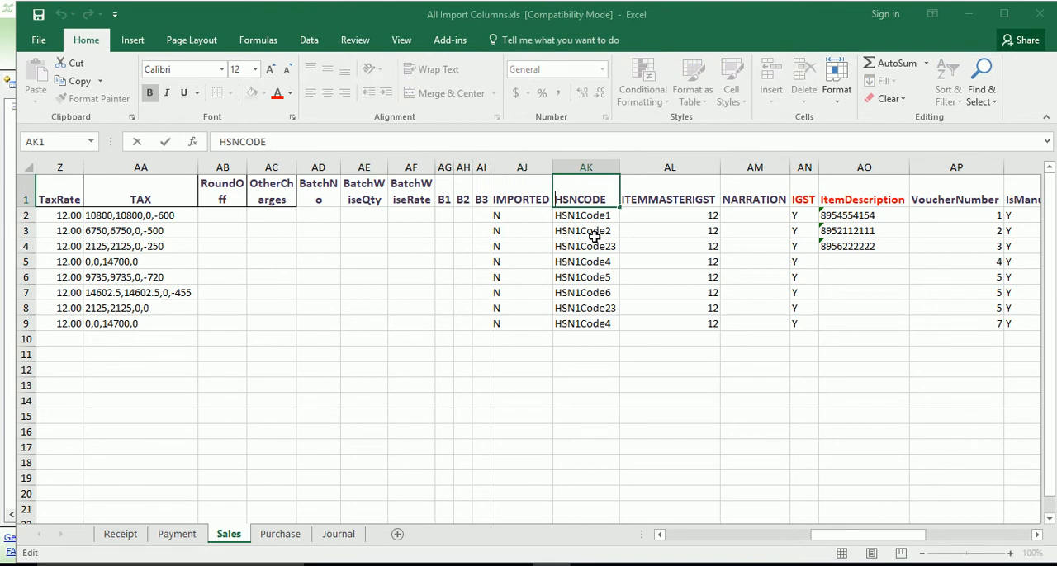
pyautogui.doubleClick(640, 199)
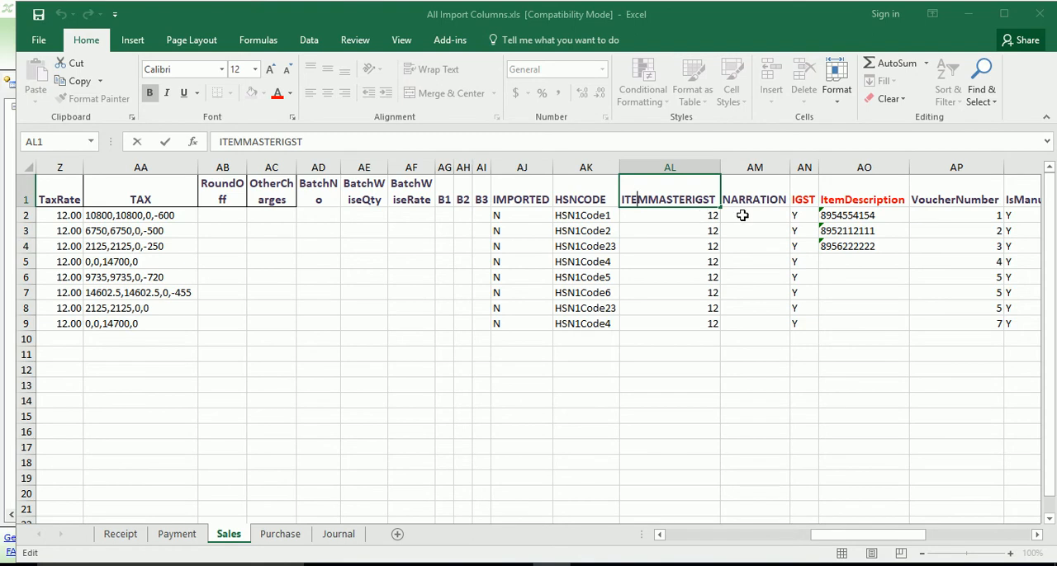
pyautogui.doubleClick(725, 186)
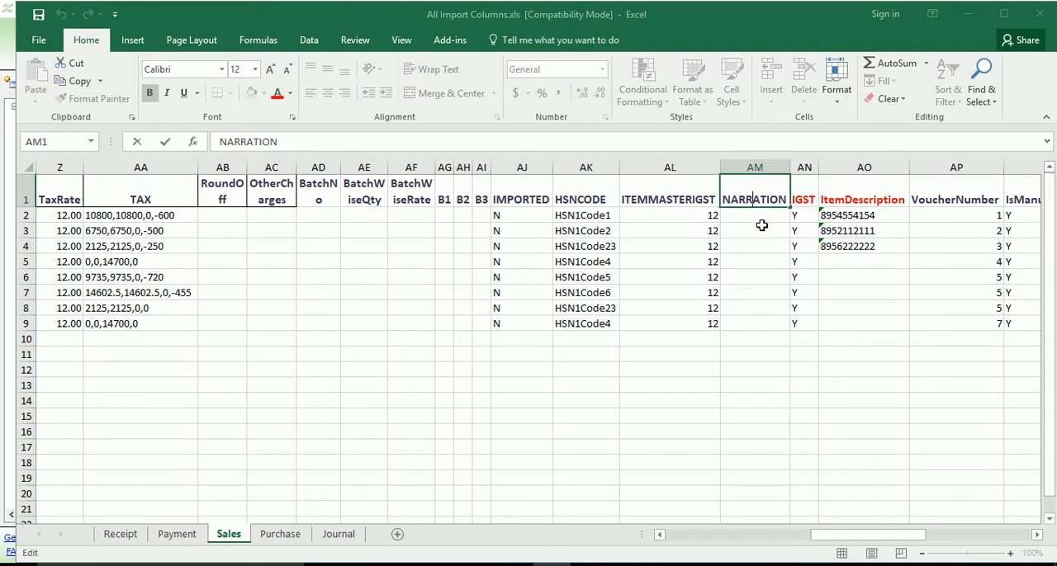
# Examine the IGST, second ItemDescription, VoucherNumber and SalesType columns of the Sales sheet.
pyautogui.click(1037, 535)
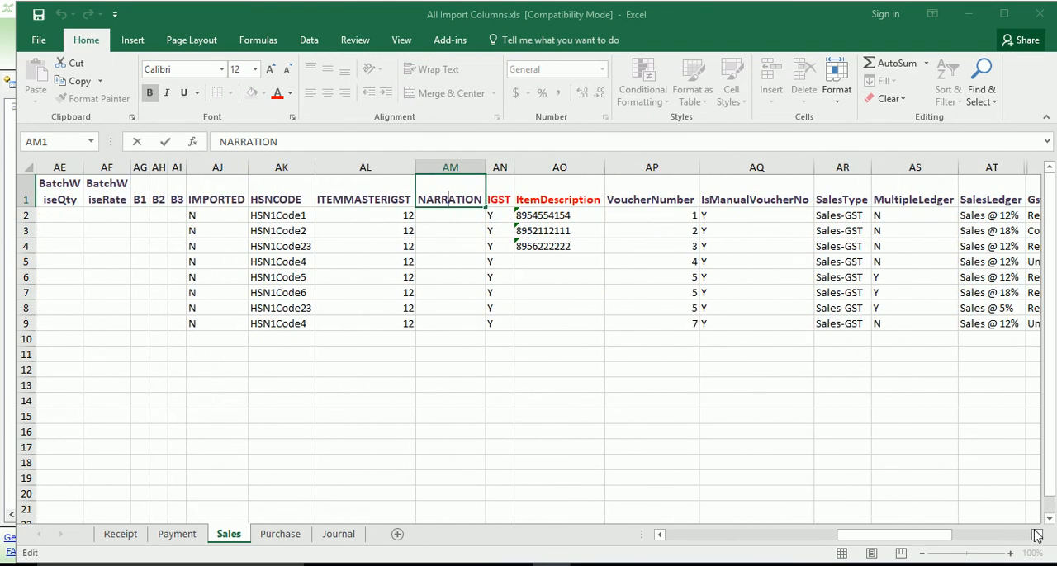
pyautogui.click(492, 183)
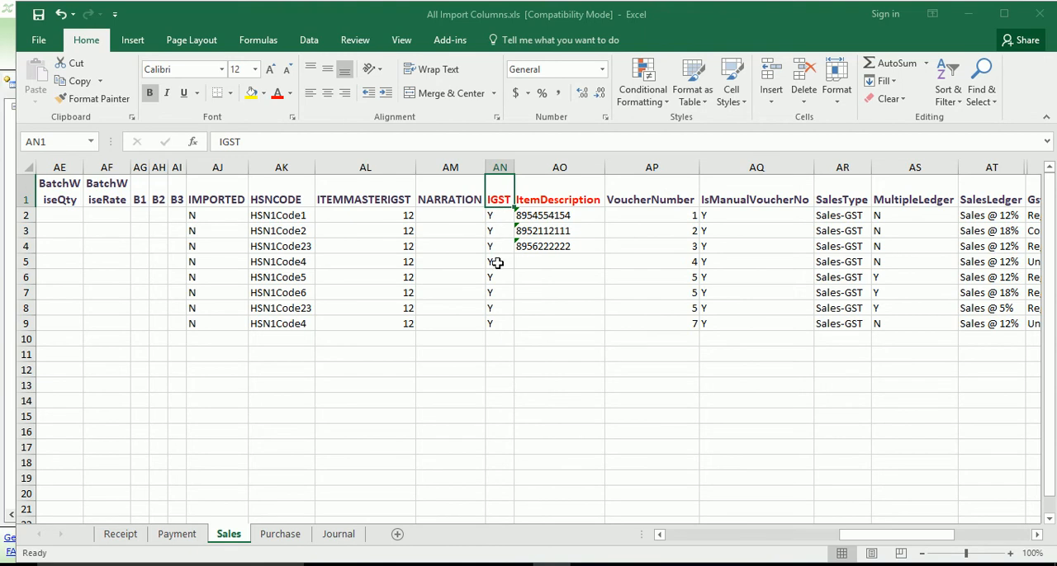
pyautogui.click(545, 194)
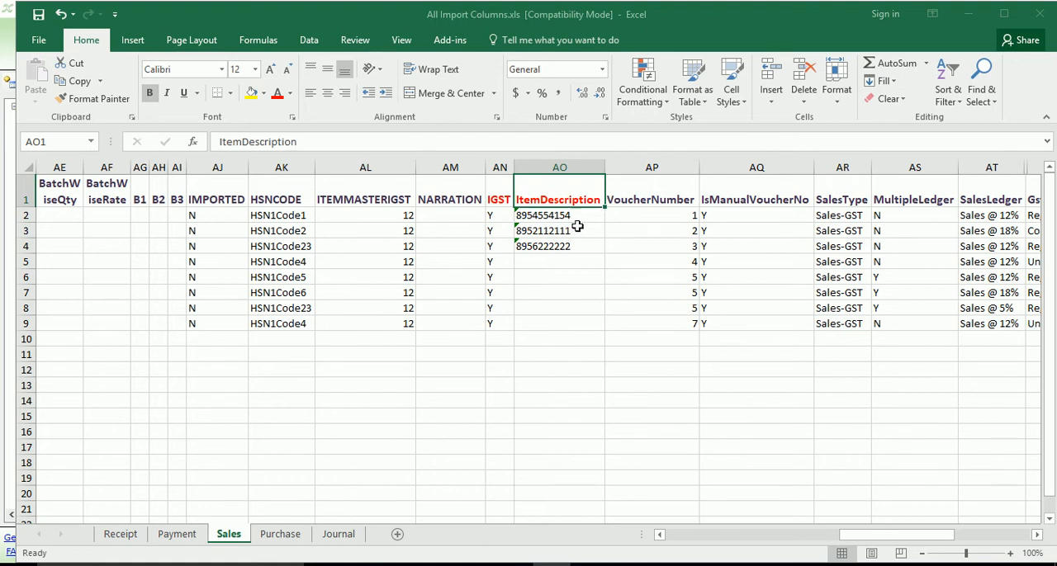
pyautogui.doubleClick(649, 200)
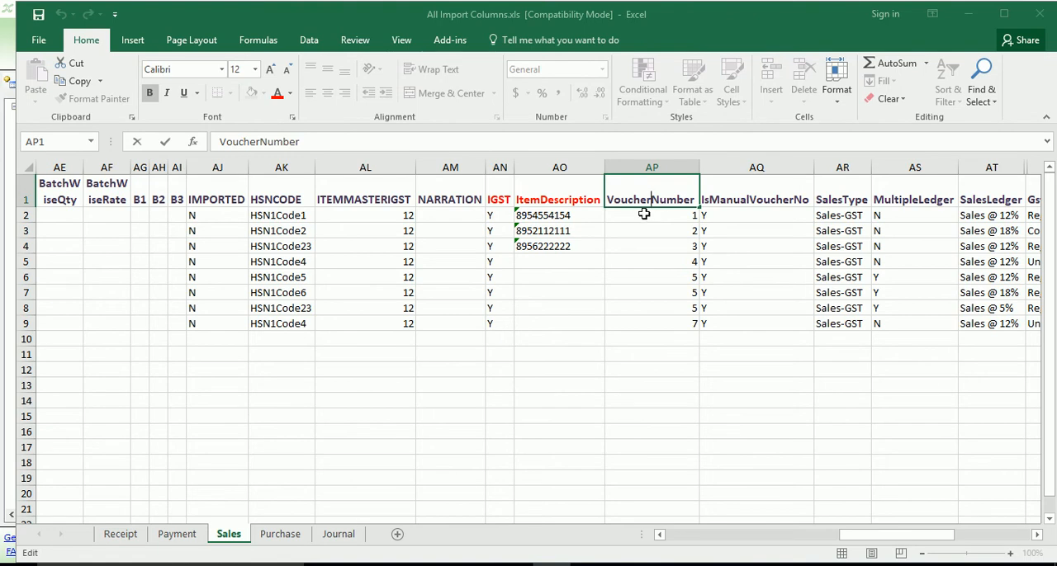
pyautogui.click(835, 193)
pyautogui.click(1035, 534)
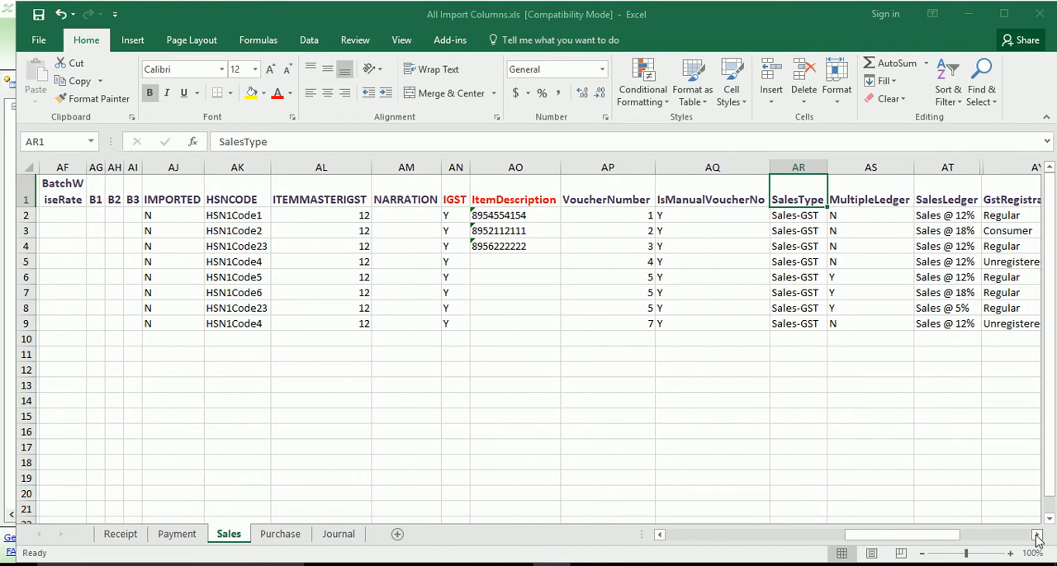
pyautogui.click(1035, 533)
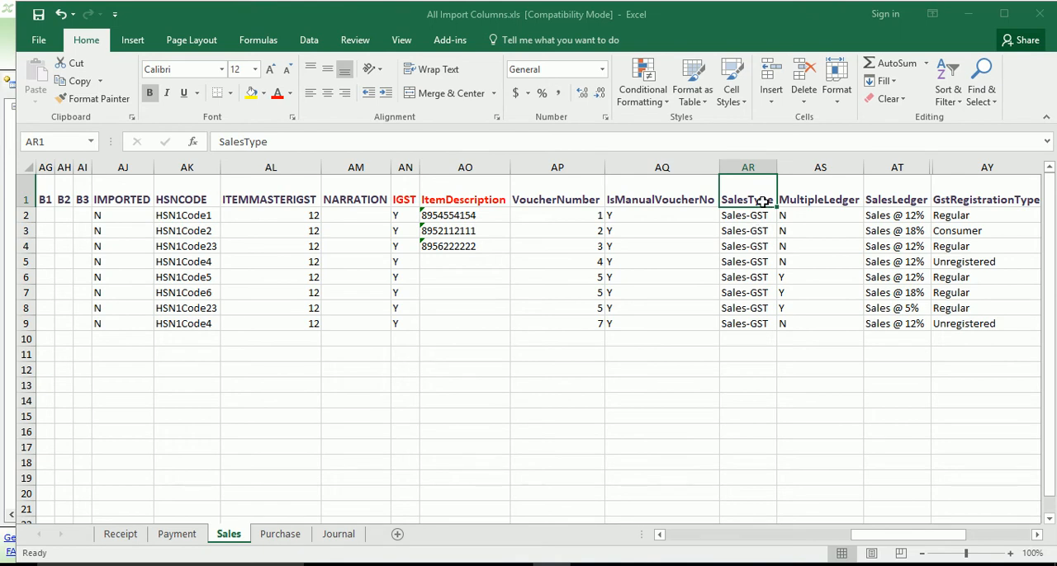
# Check the MultipleLedger and SalesLedger entries for voucher number 5 in the Sales sheet and switch back to AccXchange.
pyautogui.click(808, 199)
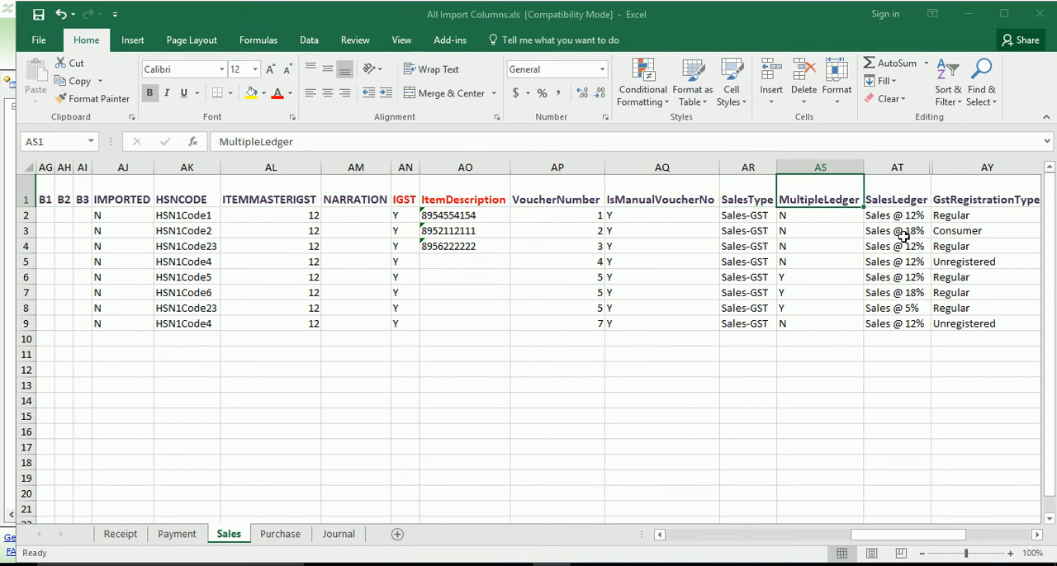
pyautogui.click(813, 278)
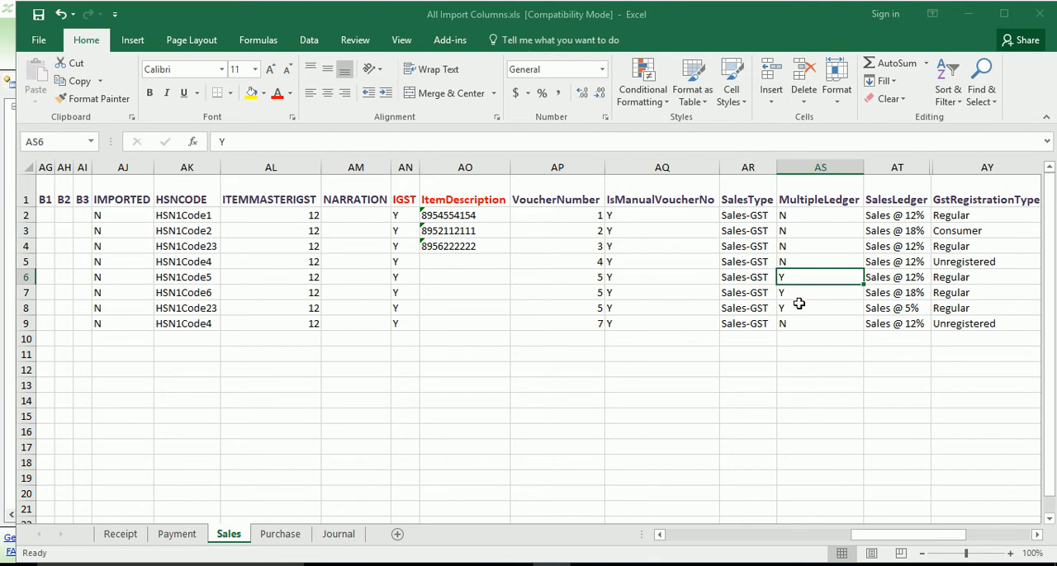
pyautogui.click(885, 281)
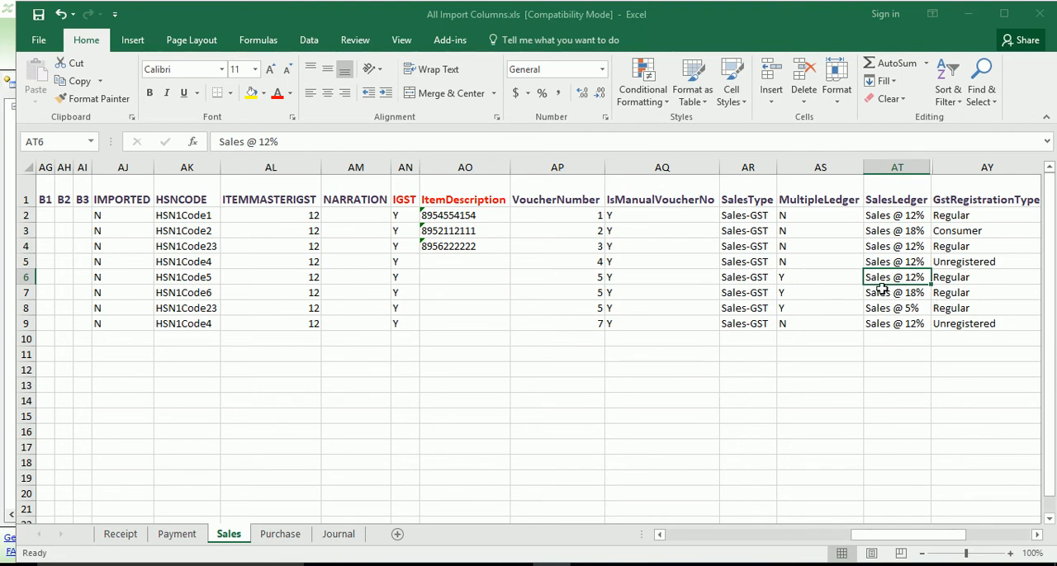
pyautogui.click(1038, 536)
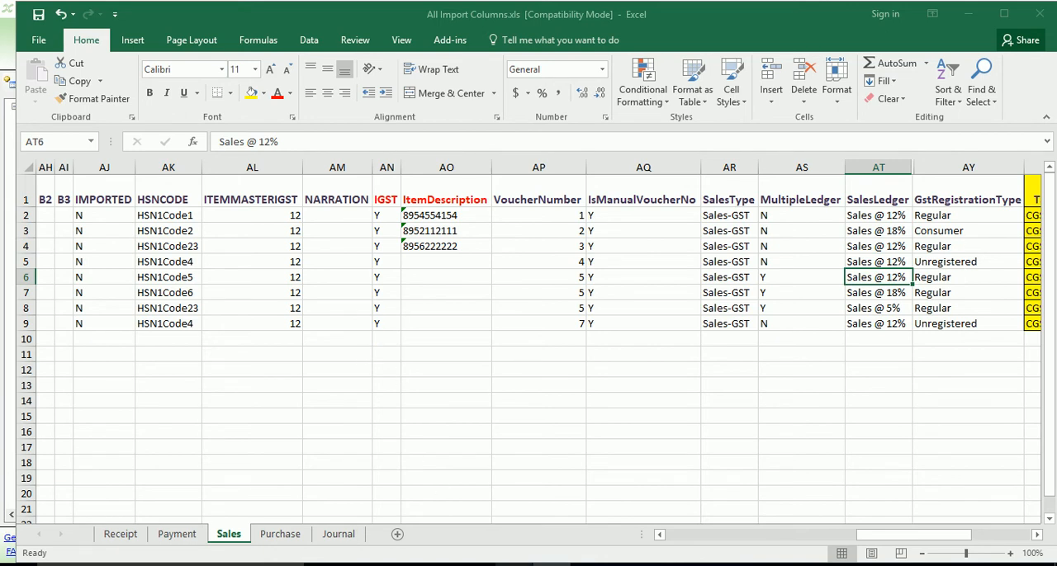
pyautogui.click(514, 565)
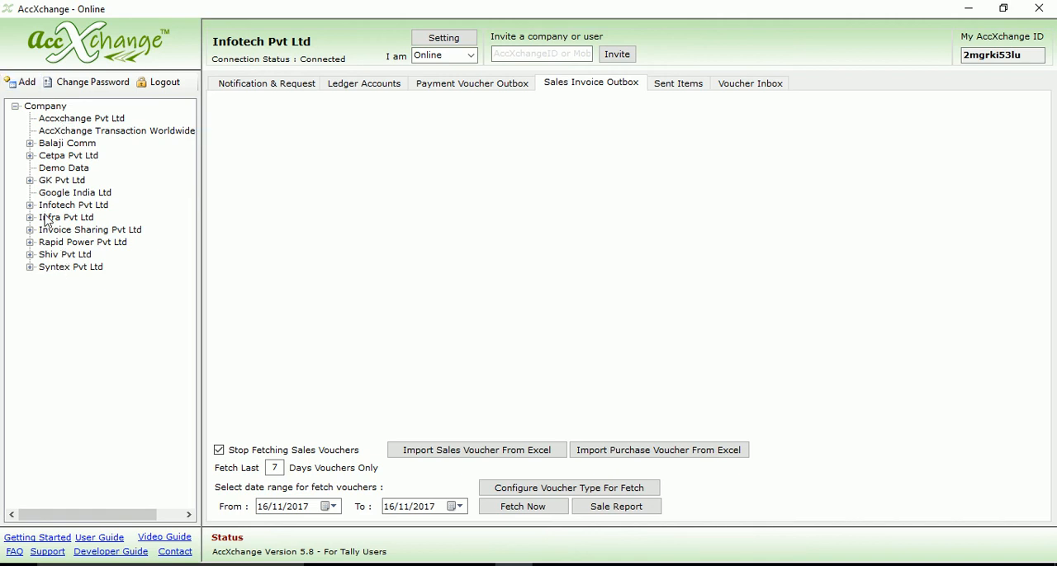
# Import sales vouchers from the Excel file All Import Columns.xls into the Infotech Pvt Ltd company.
pyautogui.doubleClick(43, 207)
pyautogui.click(30, 206)
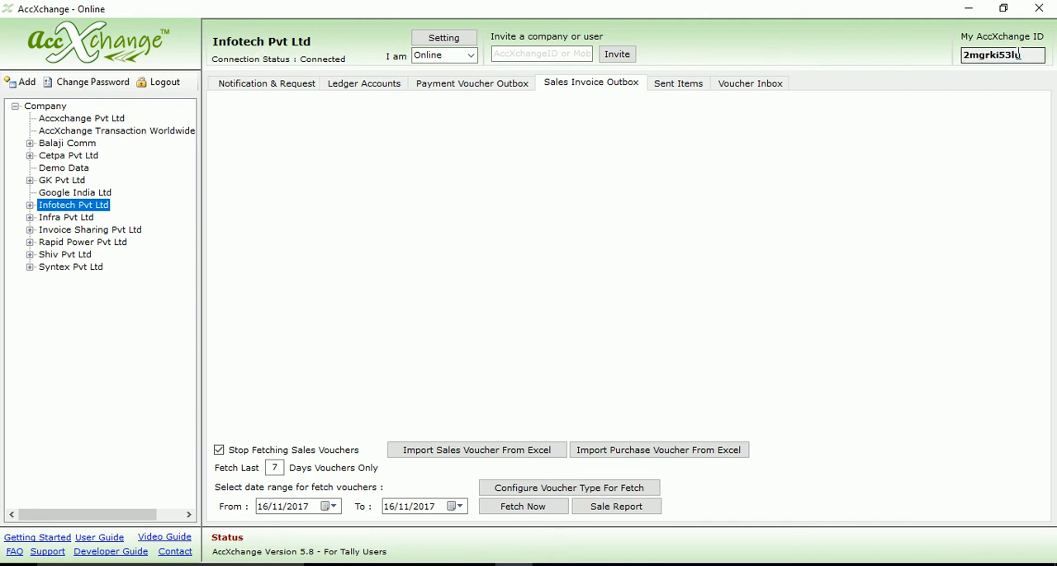
pyautogui.rightClick(71, 210)
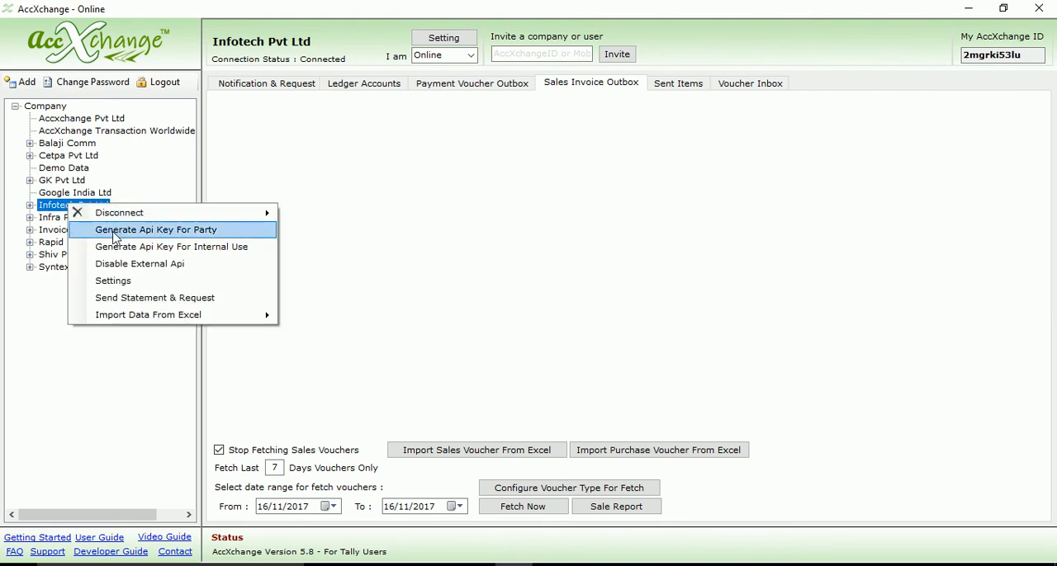
pyautogui.moveTo(151, 321)
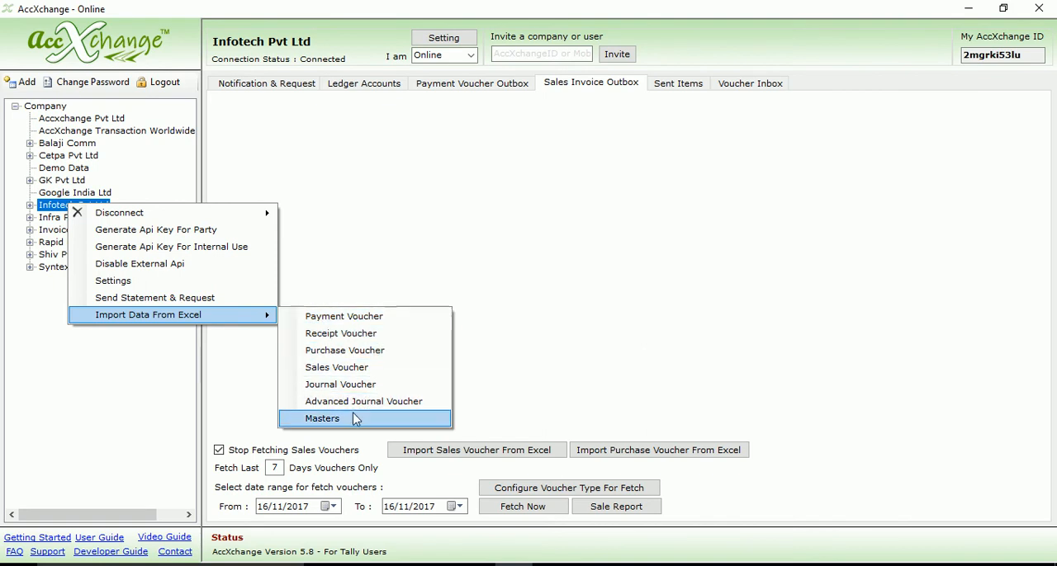
pyautogui.click(327, 368)
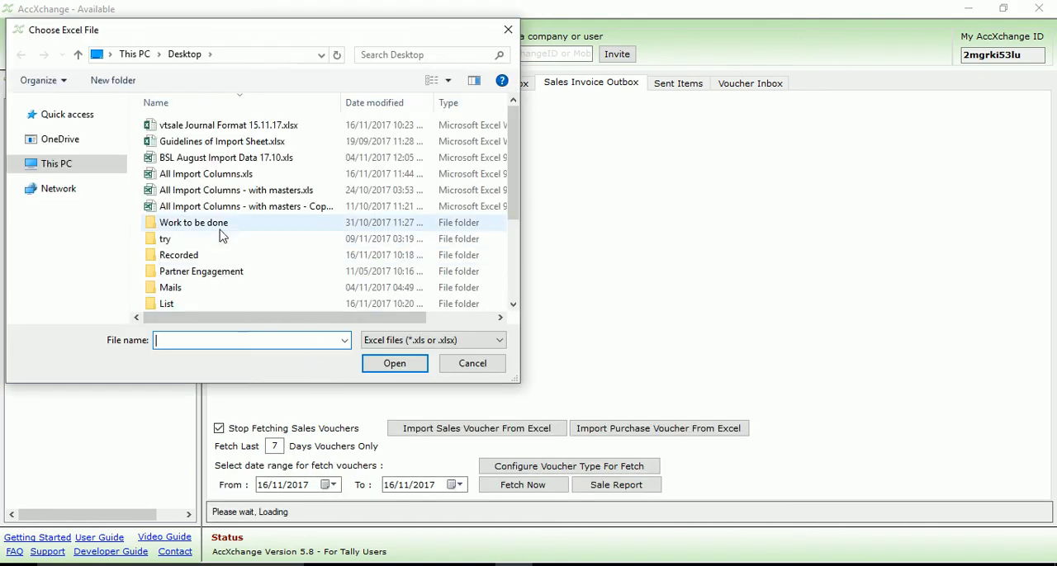
pyautogui.click(195, 178)
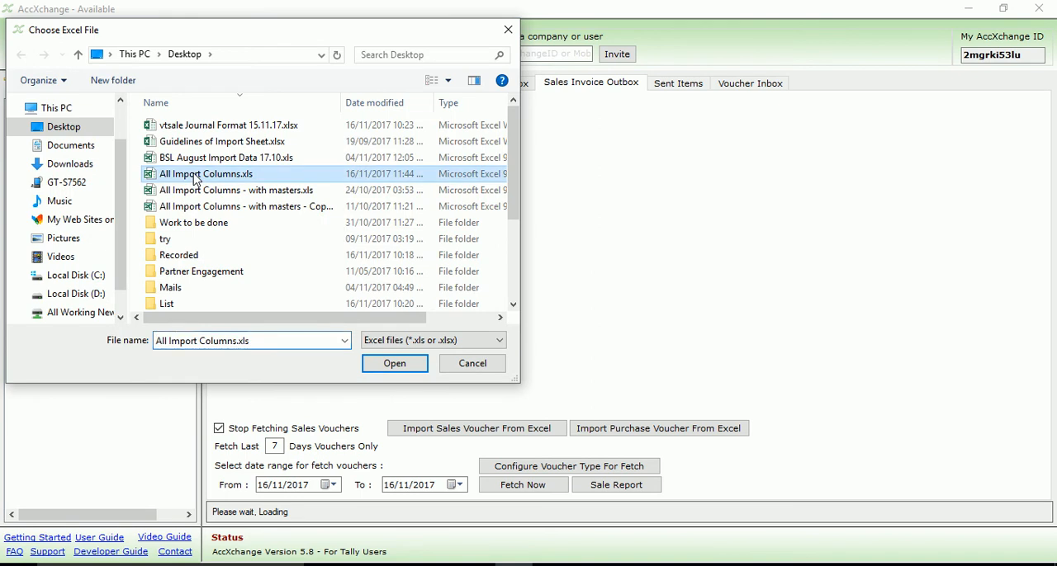
pyautogui.click(367, 368)
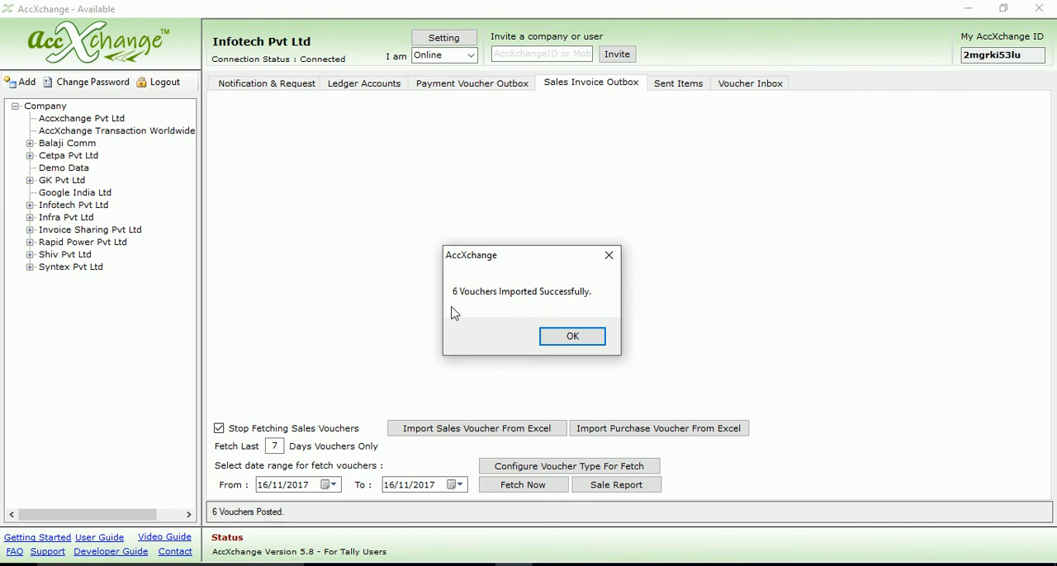
pyautogui.click(573, 337)
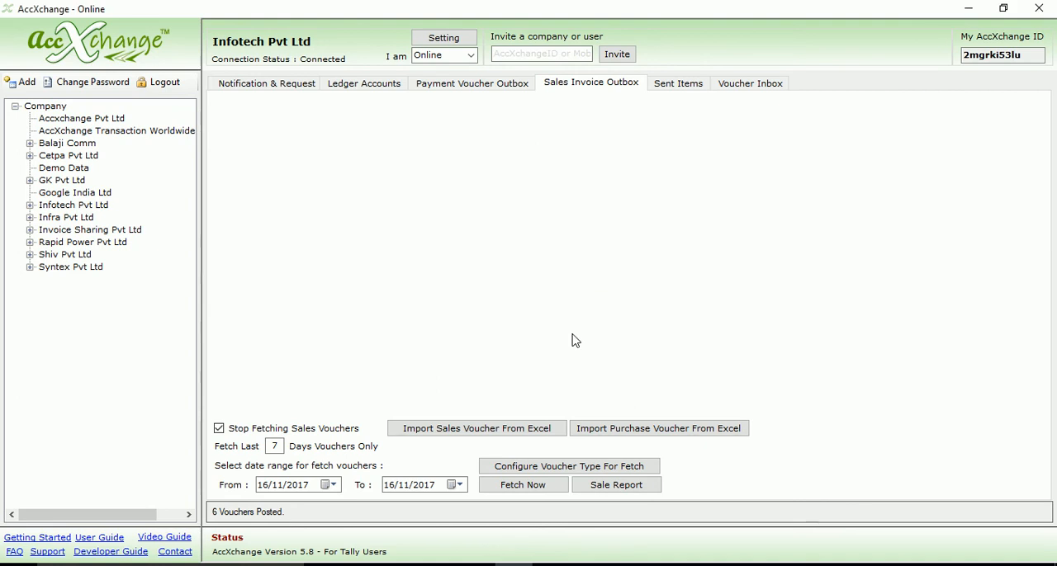
# Check the imported Sales-GST vouchers in Tally's Day Book and return to AccXchange.
pyautogui.click(550, 561)
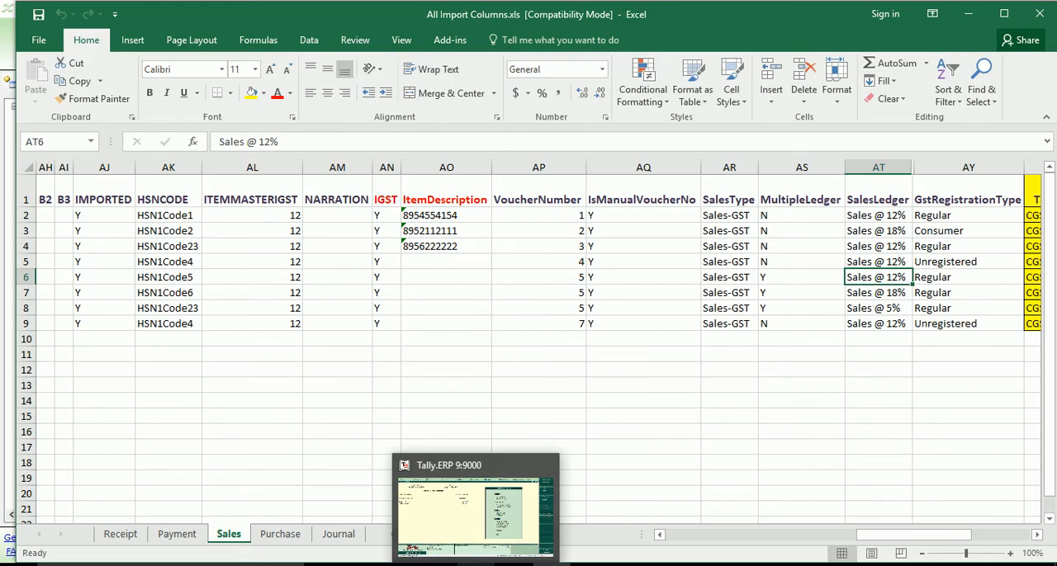
pyautogui.click(476, 564)
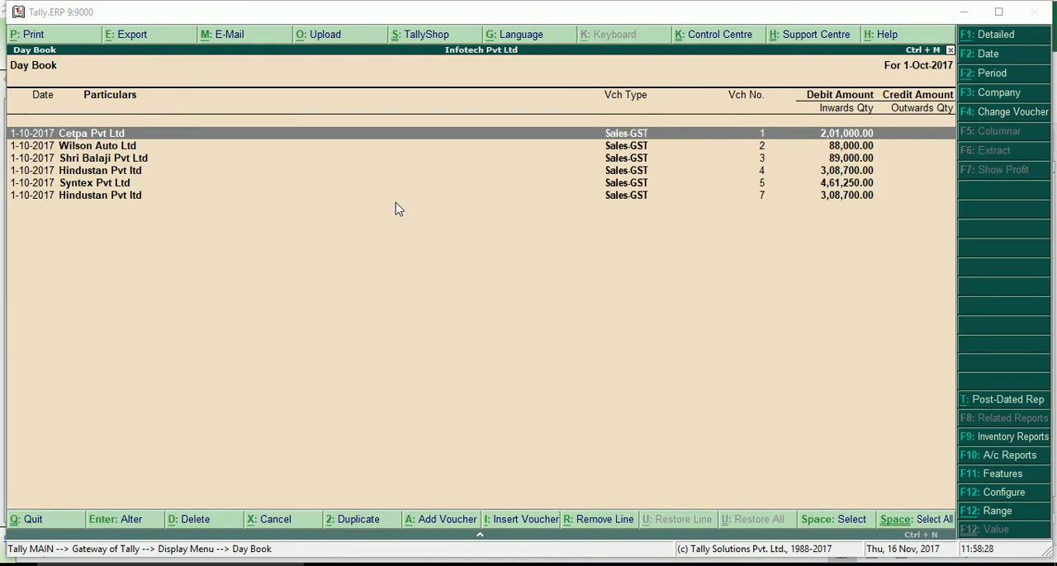
pyautogui.click(965, 12)
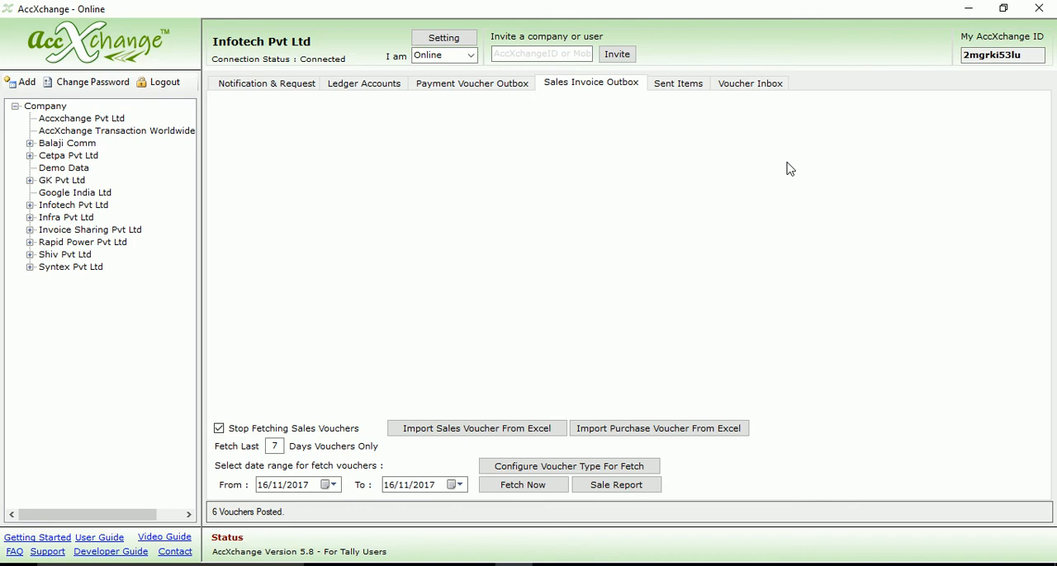
# Look up Syntex Pvt Ltd among Infotech Pvt Ltd's connected parties and collapse the party list again.
pyautogui.click(58, 209)
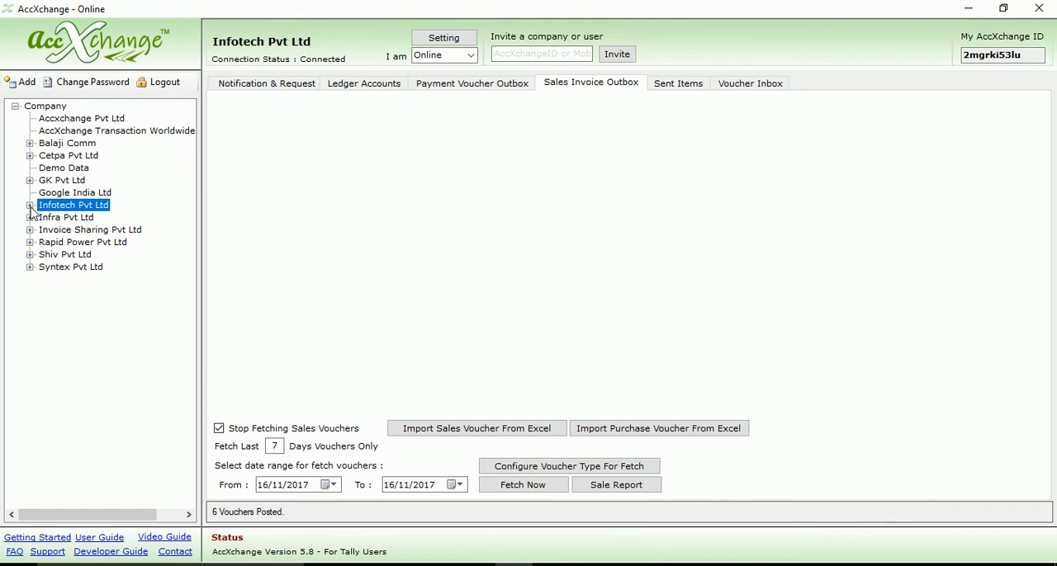
pyautogui.click(30, 206)
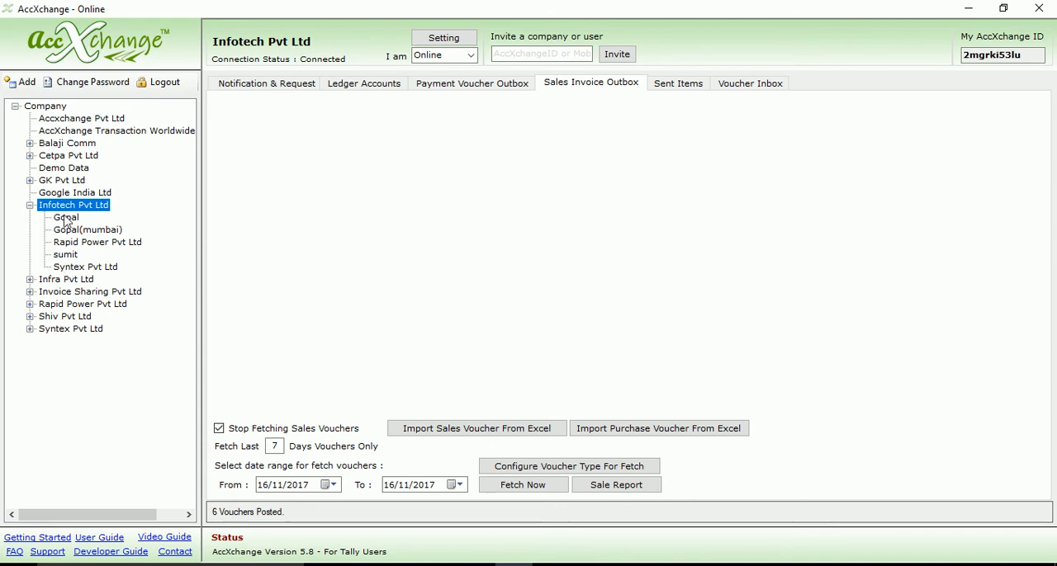
pyautogui.click(68, 267)
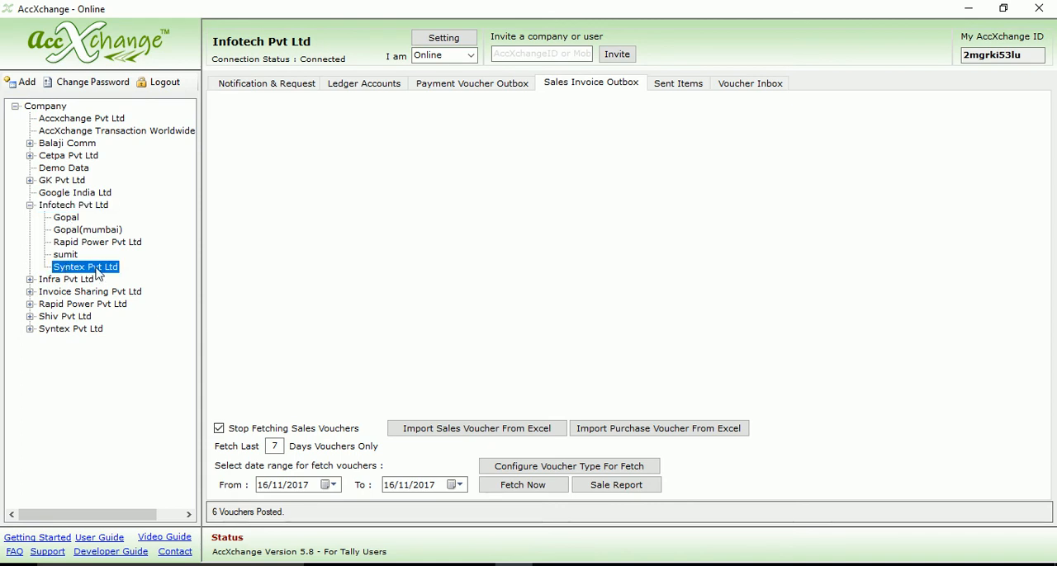
pyautogui.click(58, 206)
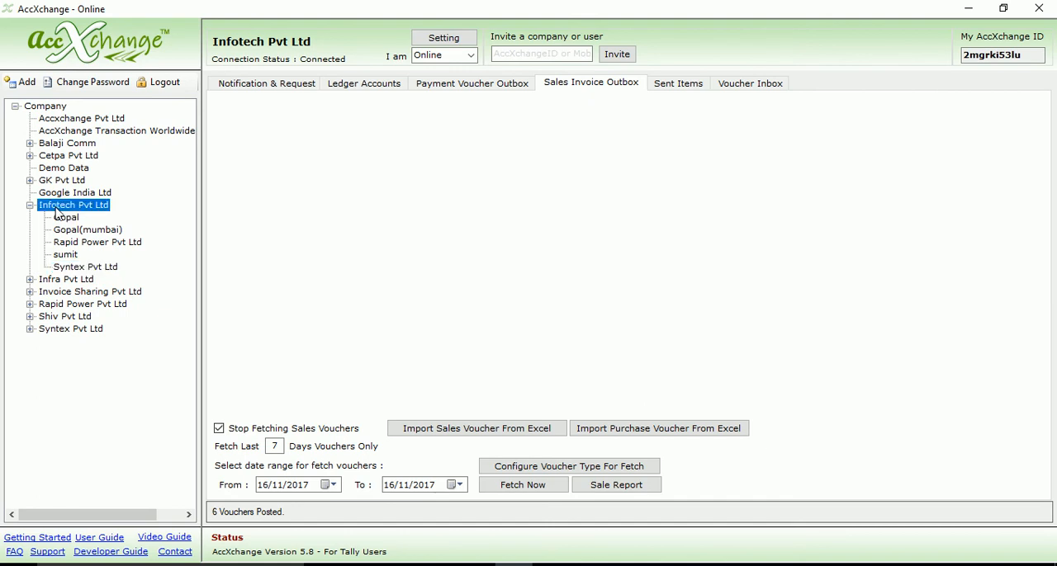
pyautogui.doubleClick(57, 208)
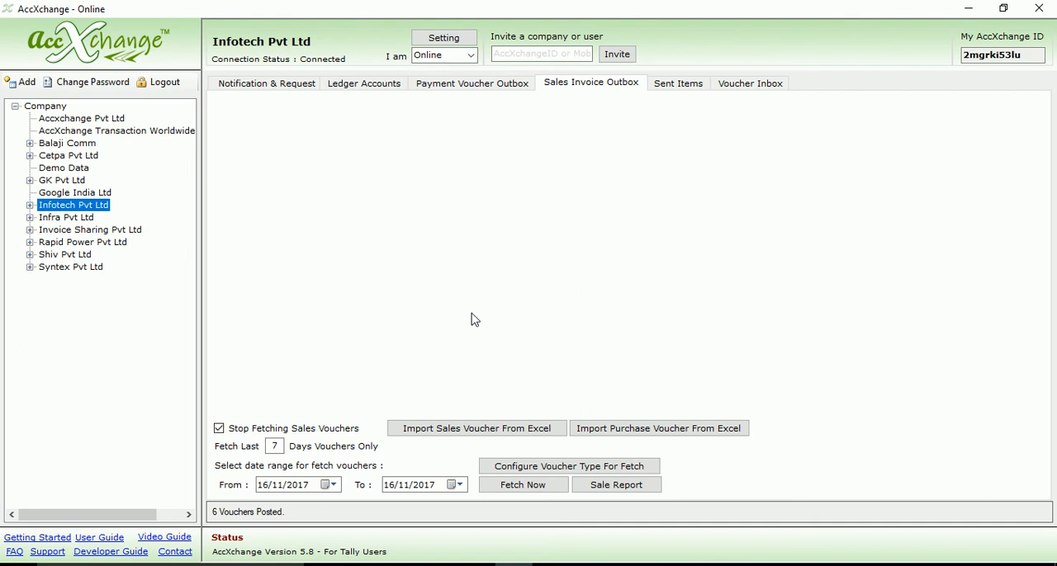
# Set the start of the fetch date range to 01/10/2017 and fetch the sales vouchers.
pyautogui.click(334, 487)
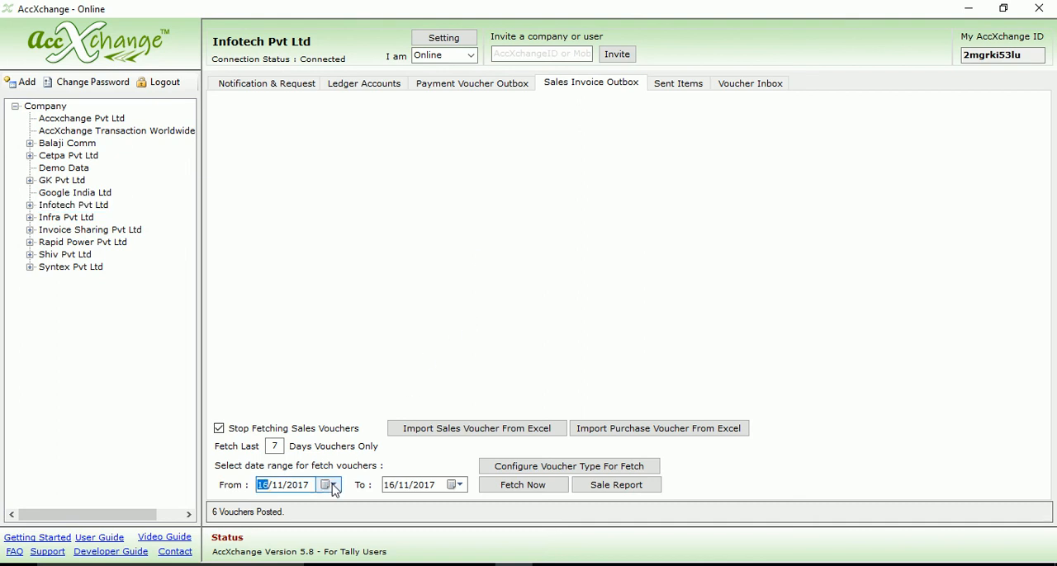
pyautogui.click(334, 486)
pyautogui.click(265, 368)
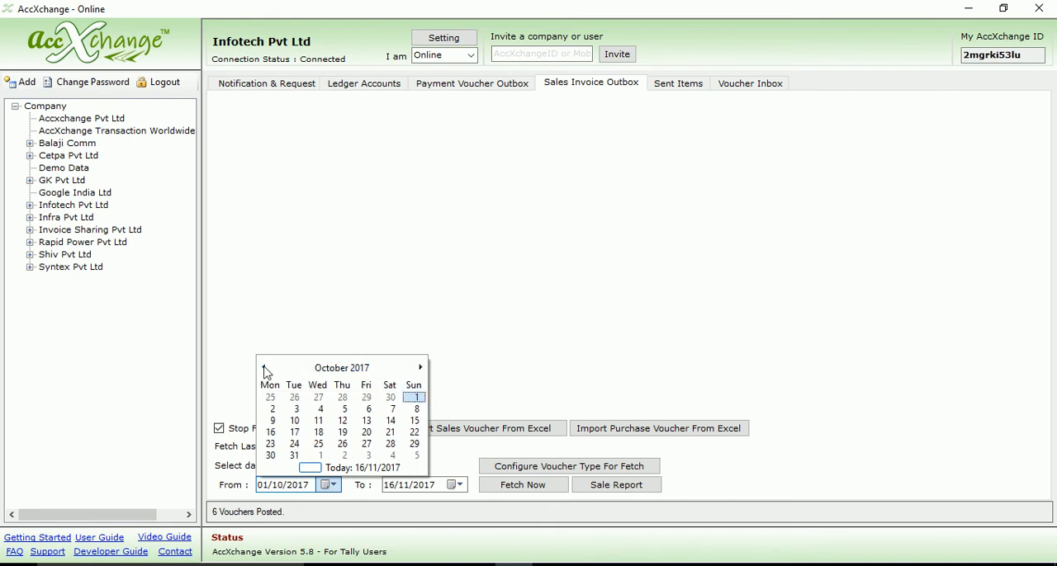
pyautogui.click(409, 400)
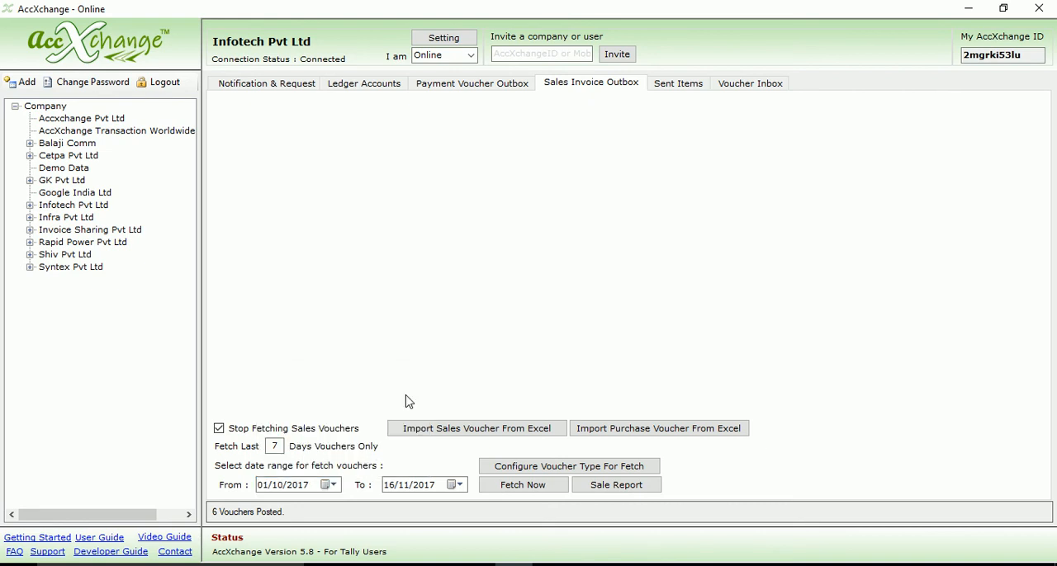
pyautogui.click(524, 485)
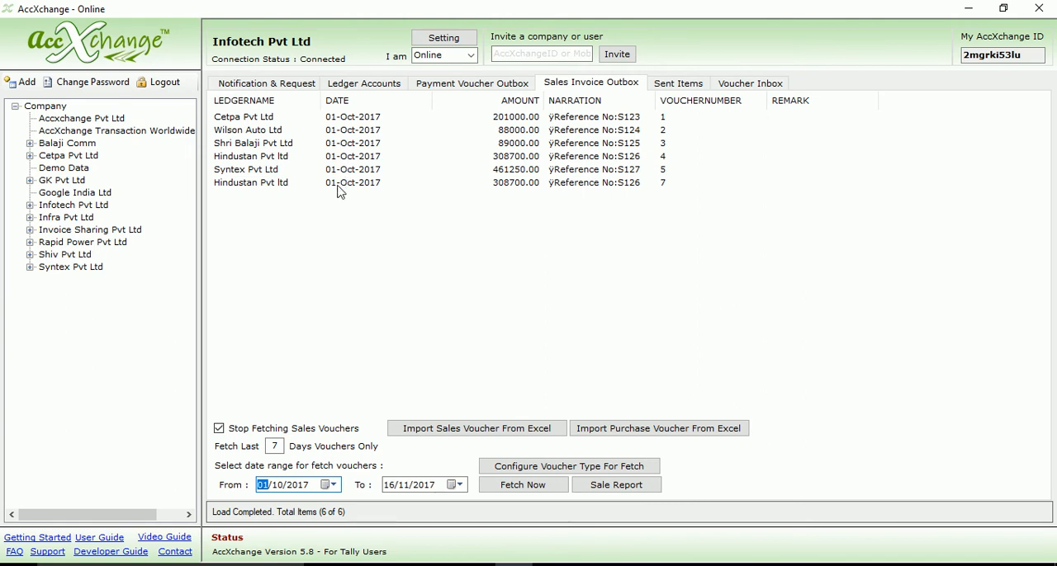
# Review the Syntex Pvt Ltd sales voucher number 5 in full view, send it immediately, and check the sent items.
pyautogui.click(255, 170)
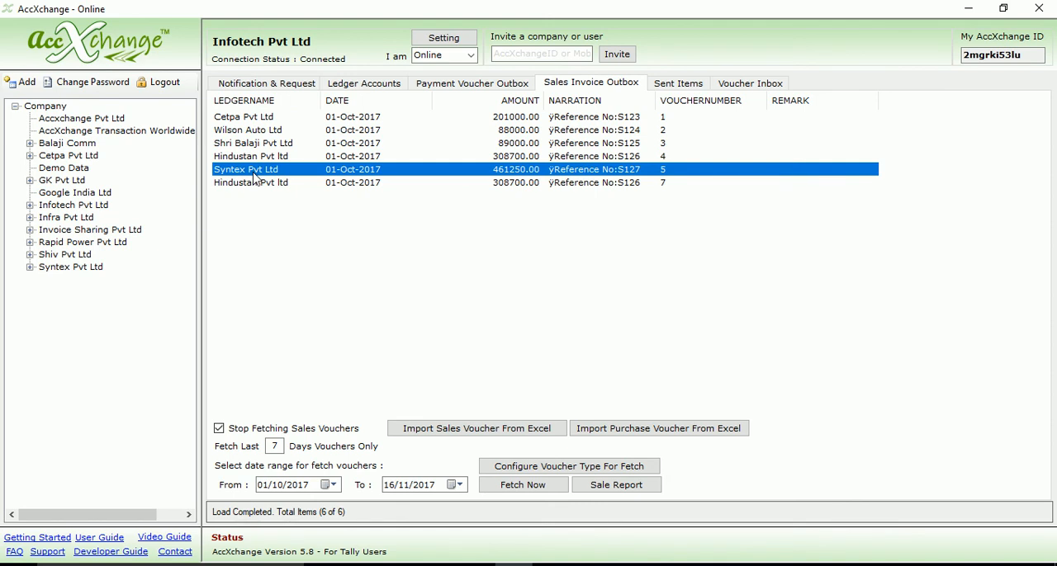
pyautogui.doubleClick(255, 170)
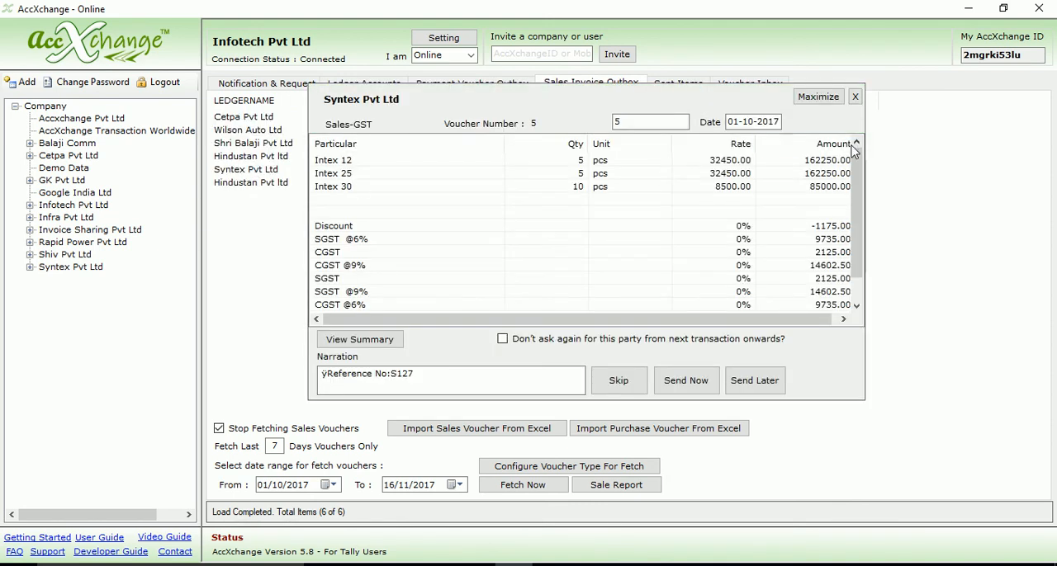
pyautogui.click(816, 97)
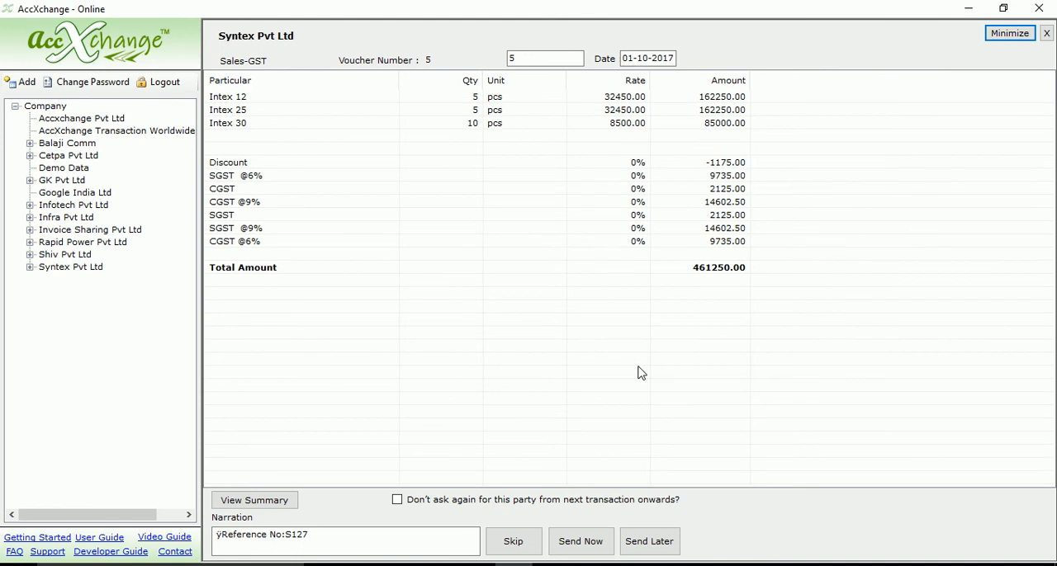
pyautogui.click(580, 551)
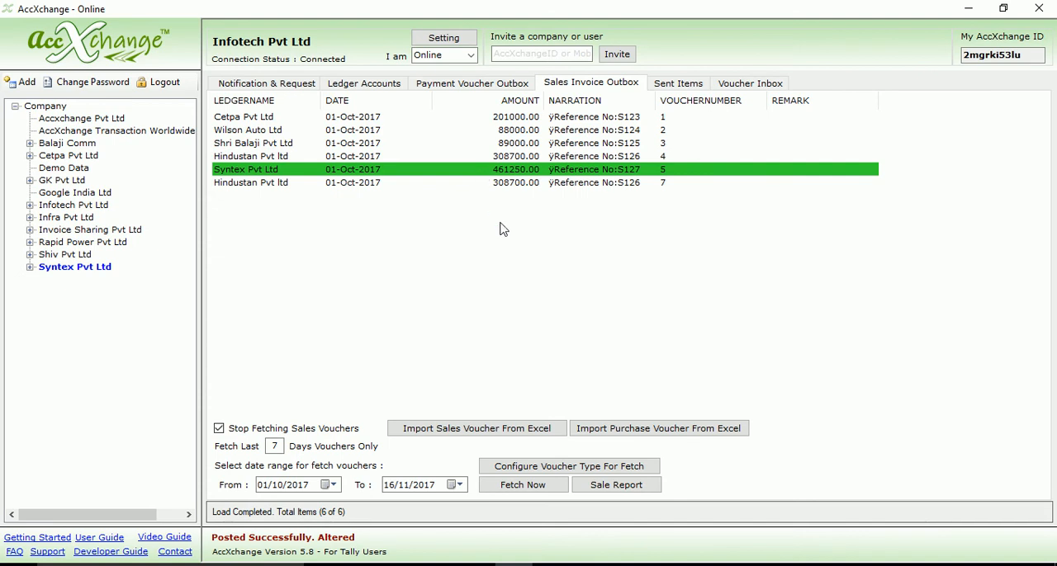
pyautogui.click(669, 87)
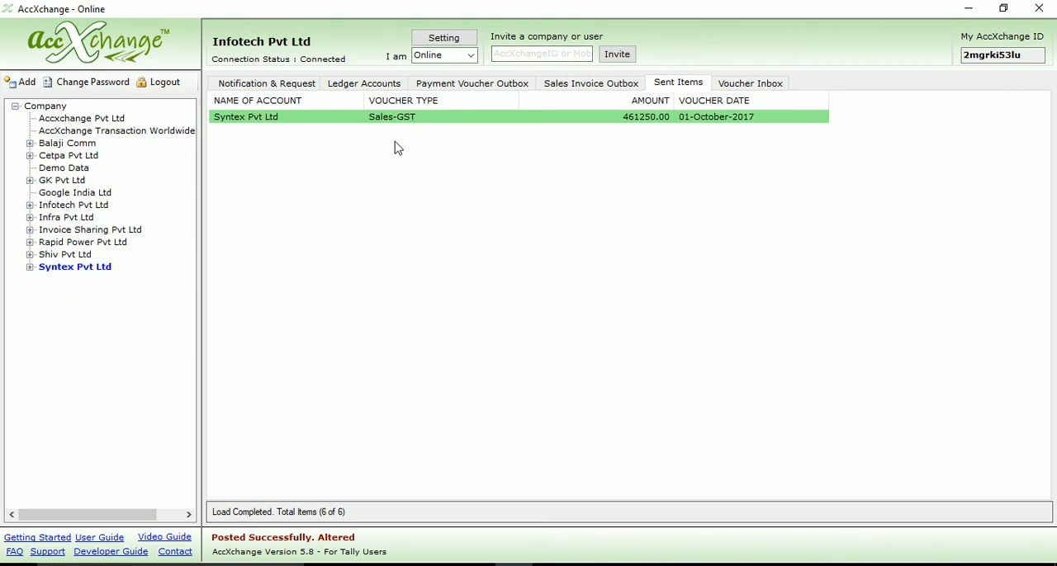
# Open purchase voucher number 5 received from Infotech Pvt Ltd in Syntex Pvt Ltd's voucher inbox and enlarge it to full view.
pyautogui.click(29, 268)
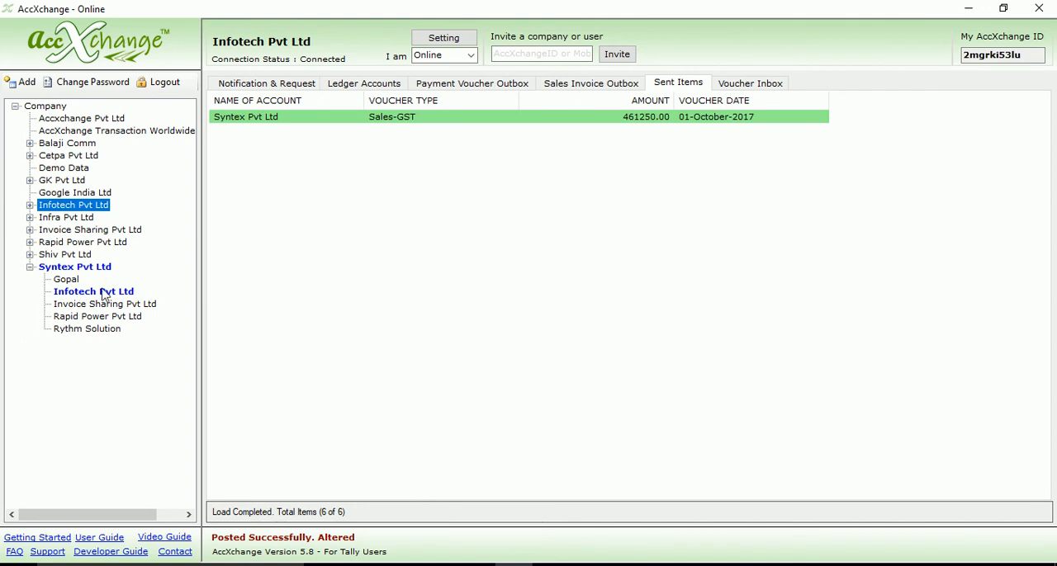
pyautogui.click(103, 297)
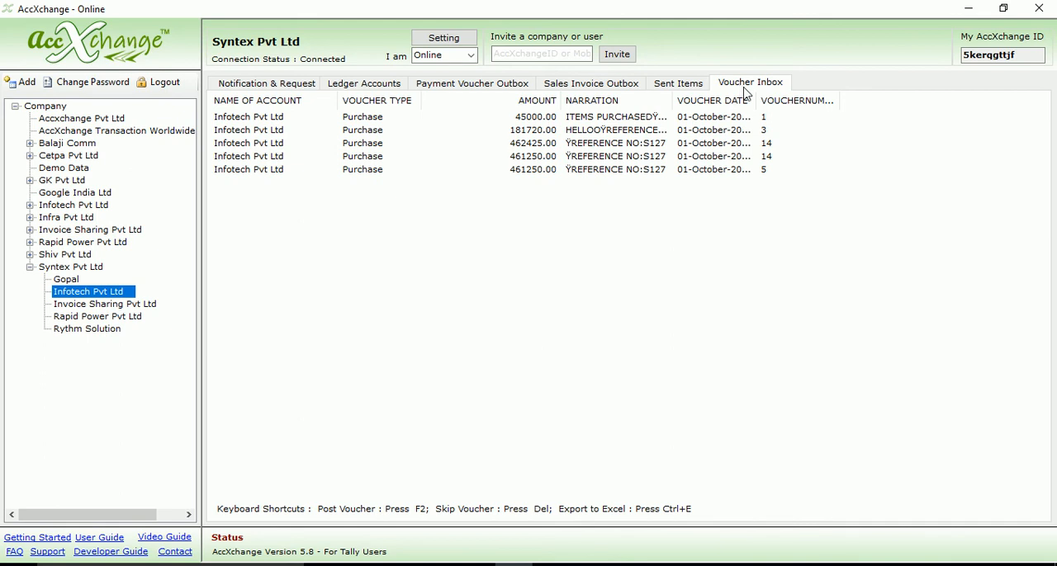
pyautogui.click(597, 172)
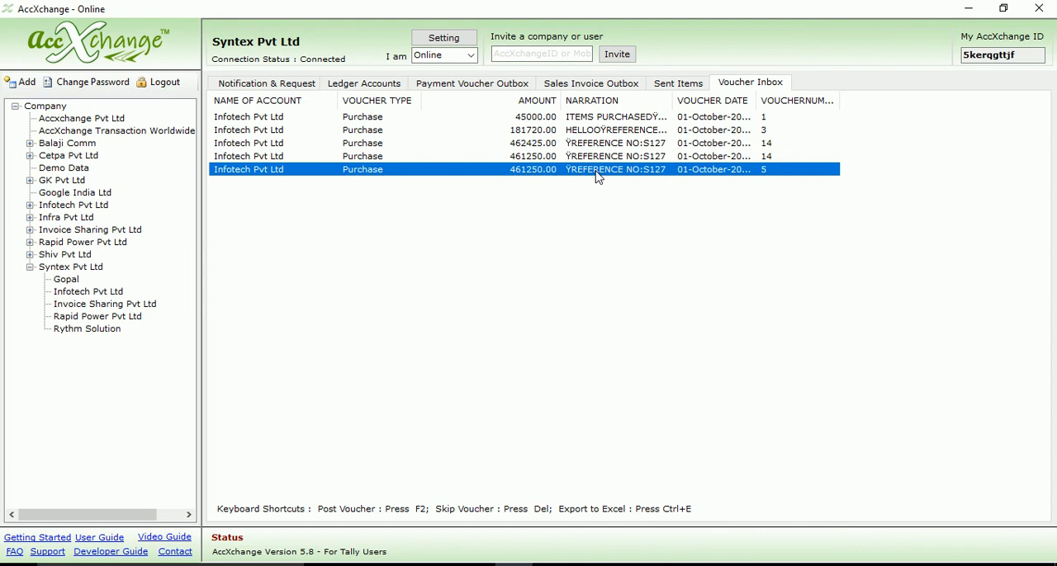
pyautogui.doubleClick(599, 171)
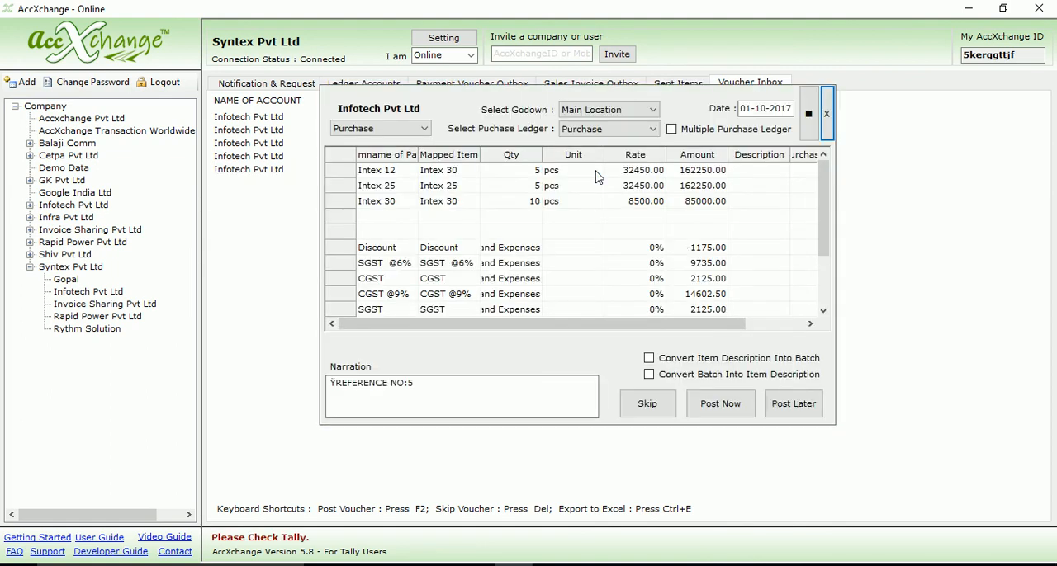
pyautogui.click(809, 113)
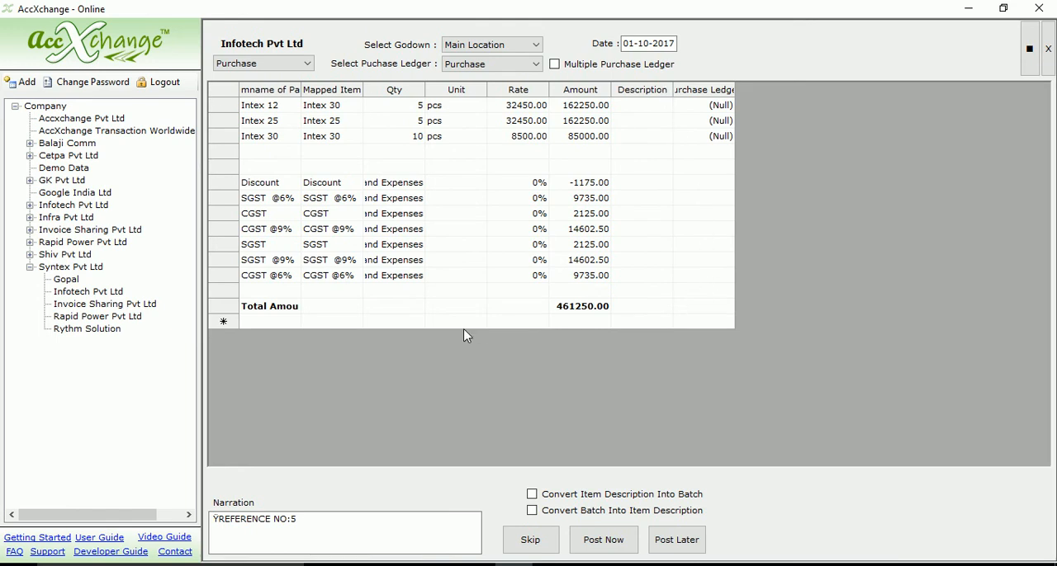
# Review the purchase ledgers available for the voucher and widen the party item name column to fit its heading.
pyautogui.click(534, 66)
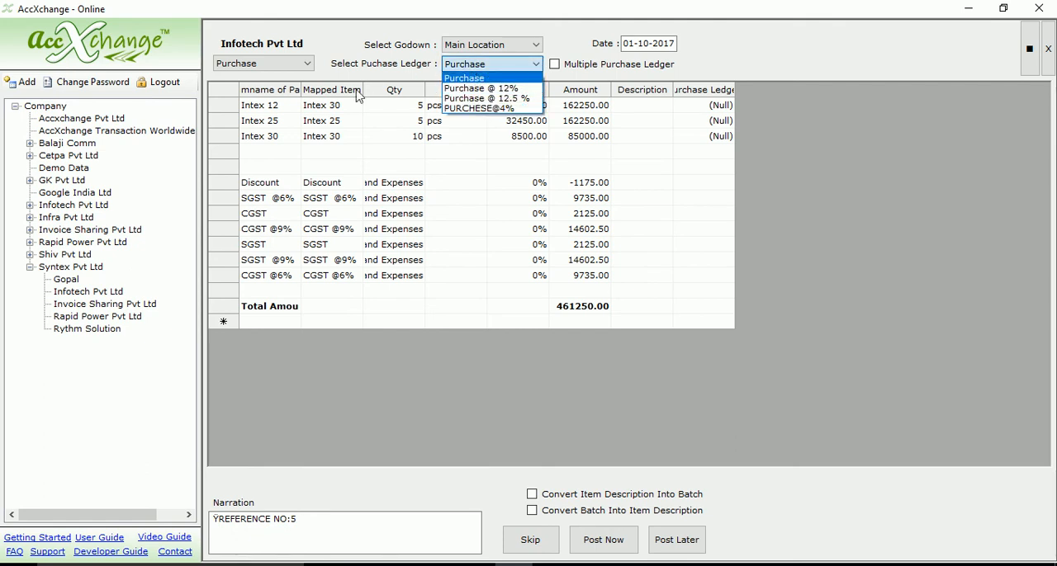
pyautogui.click(376, 149)
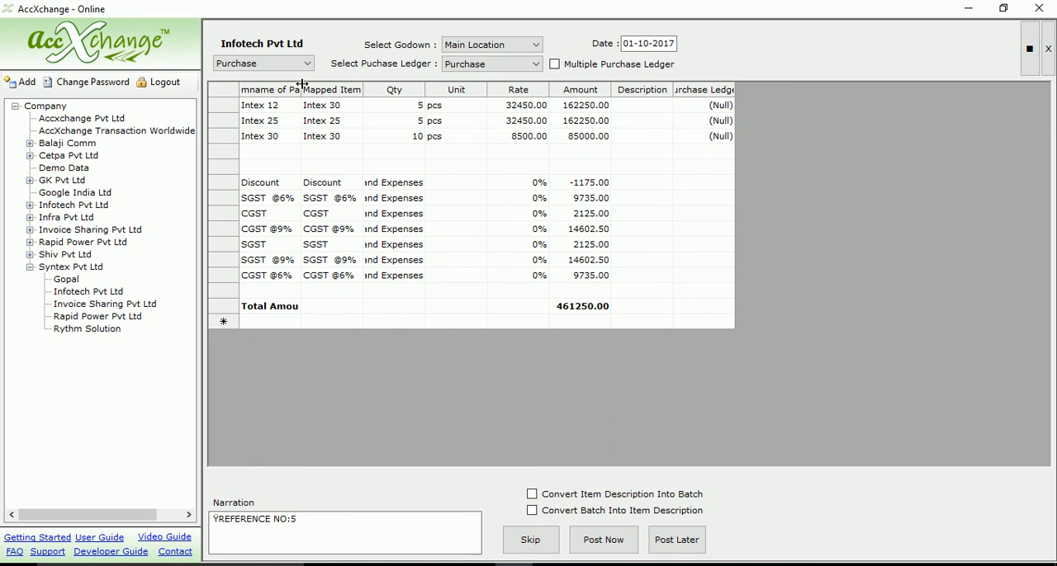
pyautogui.doubleClick(302, 83)
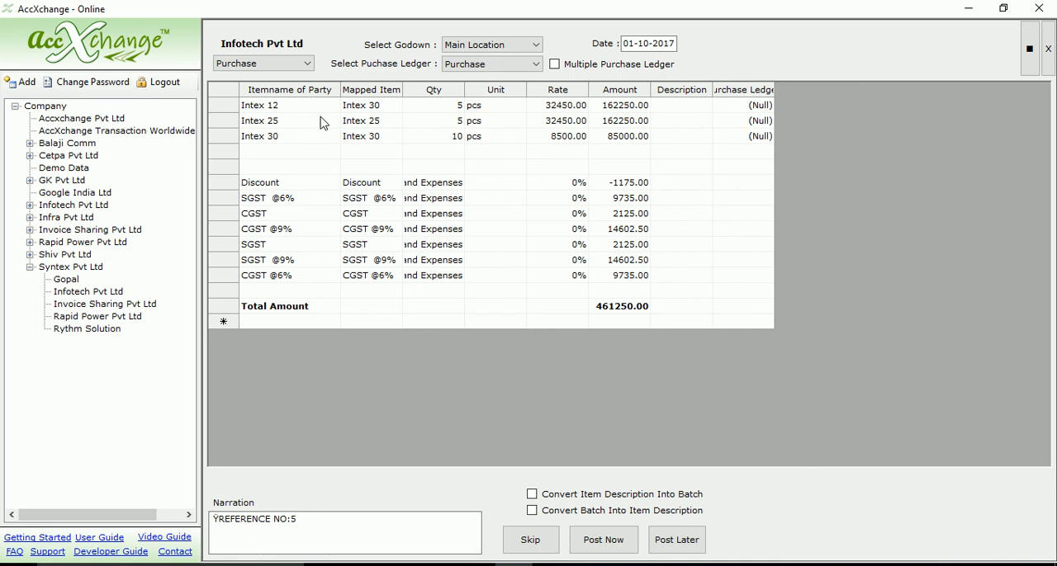
# Browse the stock items available as the mapped item for the party's Intex 12 line.
pyautogui.click(396, 108)
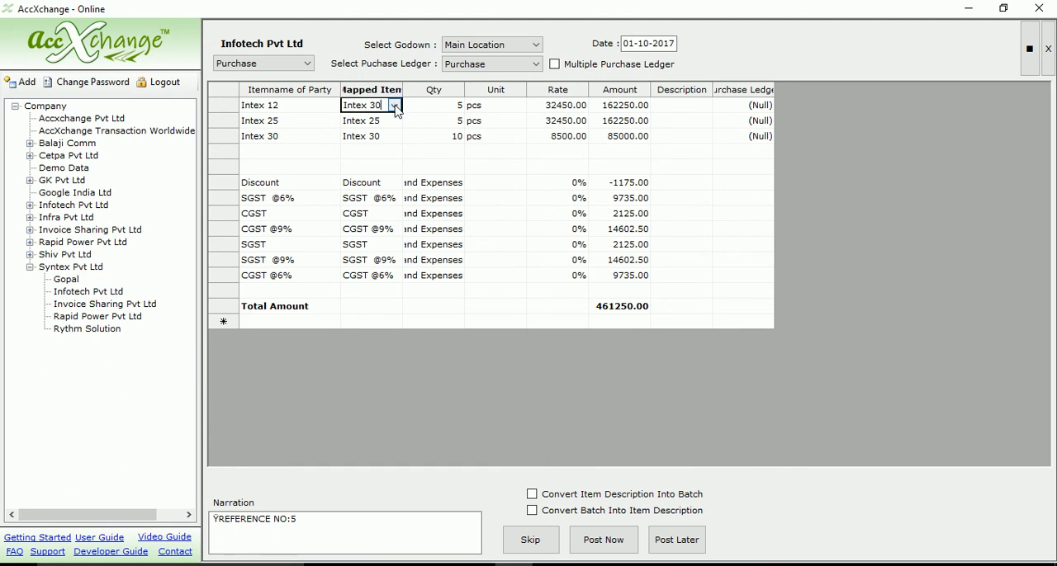
pyautogui.click(396, 105)
pyautogui.click(396, 140)
pyautogui.moveTo(396, 140)
pyautogui.mouseDown()
pyautogui.moveTo(397, 124)
pyautogui.moveTo(397, 169)
pyautogui.moveTo(398, 130)
pyautogui.mouseUp()
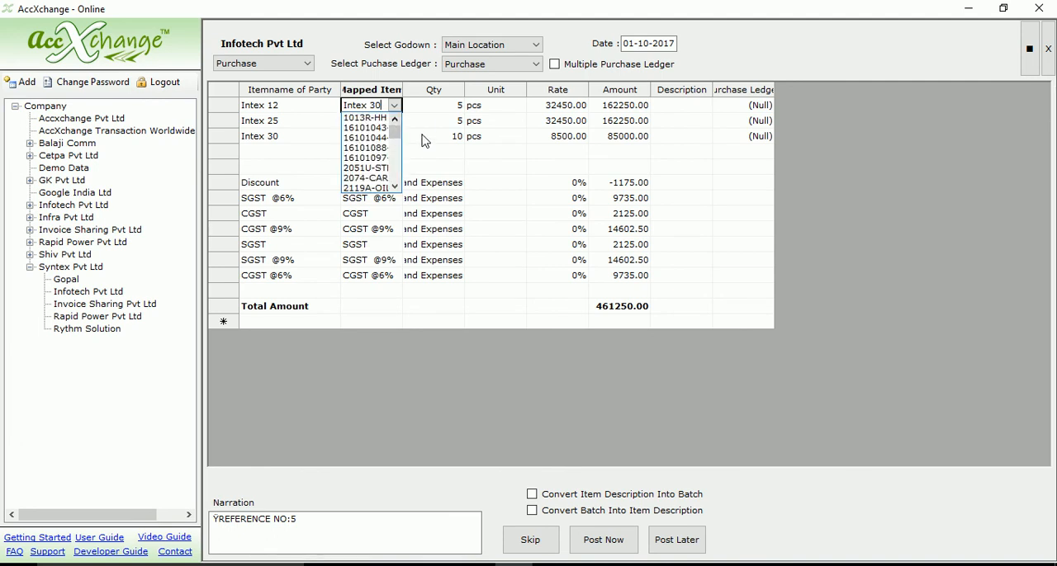
pyautogui.click(423, 139)
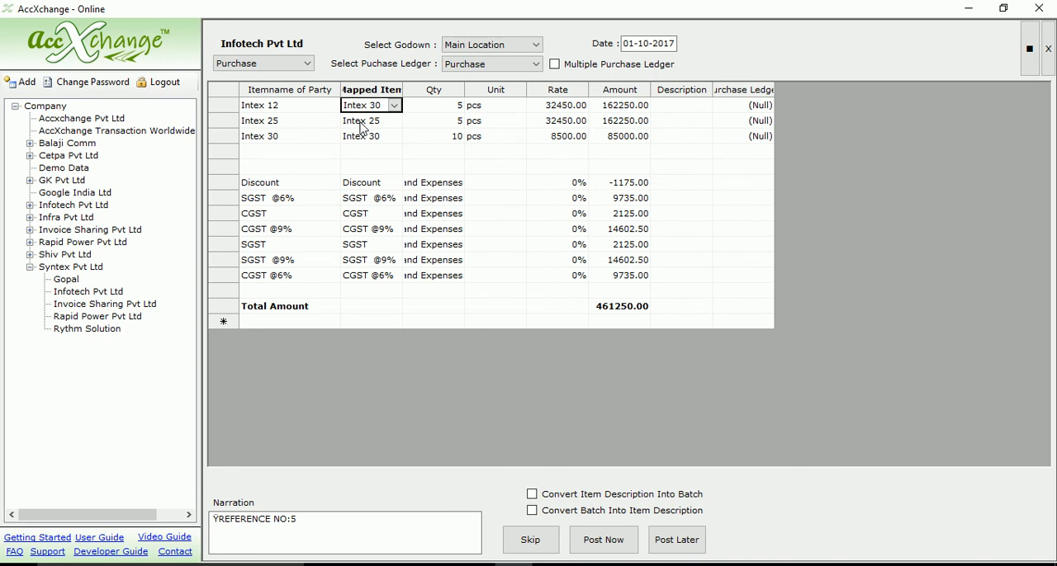
# Post the Infotech Pvt Ltd purchase voucher immediately, then open it from the purchase voucher register in Tally.ERP 9.
pyautogui.click(603, 542)
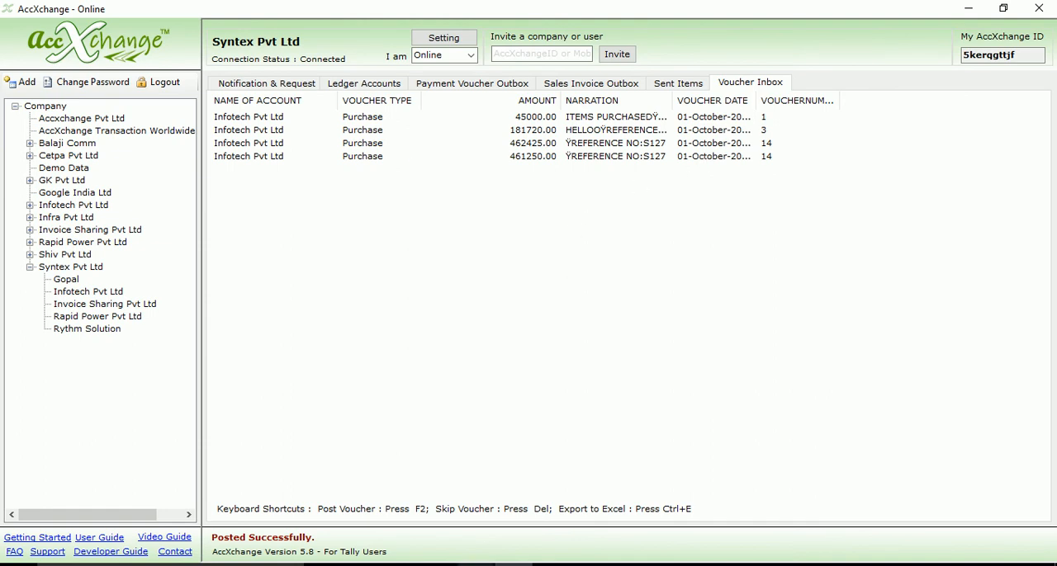
pyautogui.moveTo(475, 564)
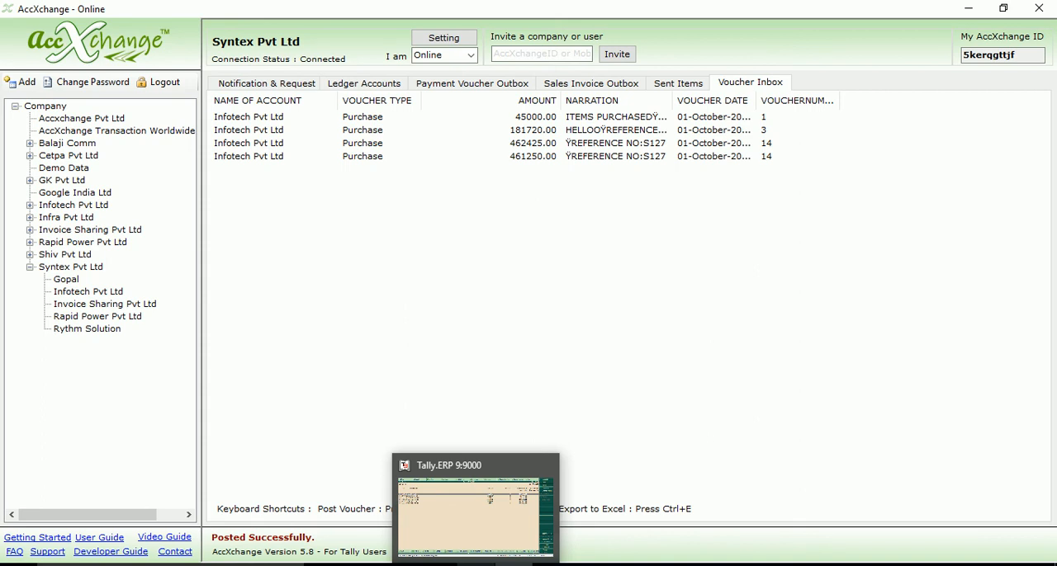
pyautogui.click(476, 564)
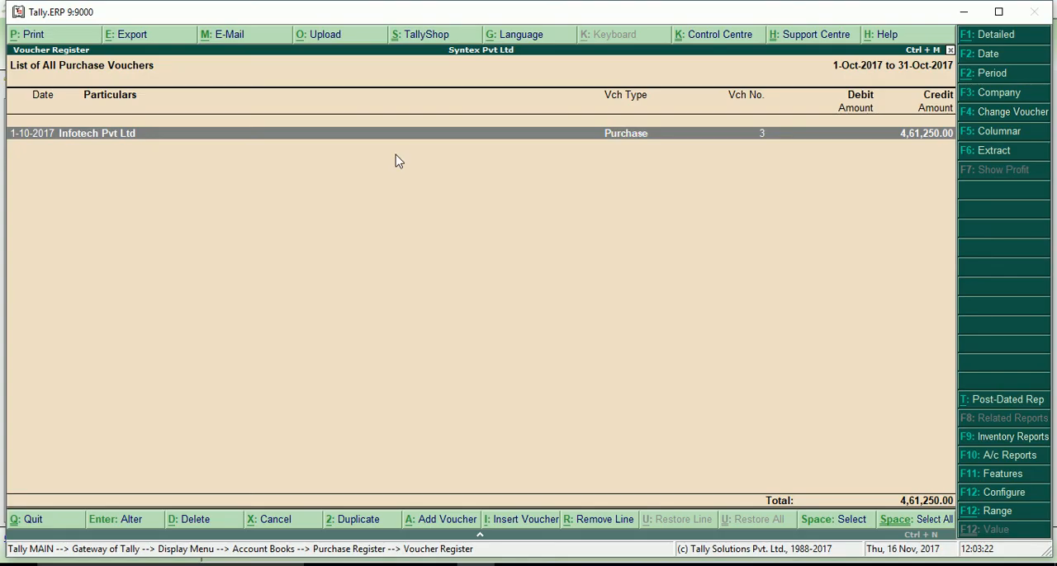
pyautogui.doubleClick(248, 135)
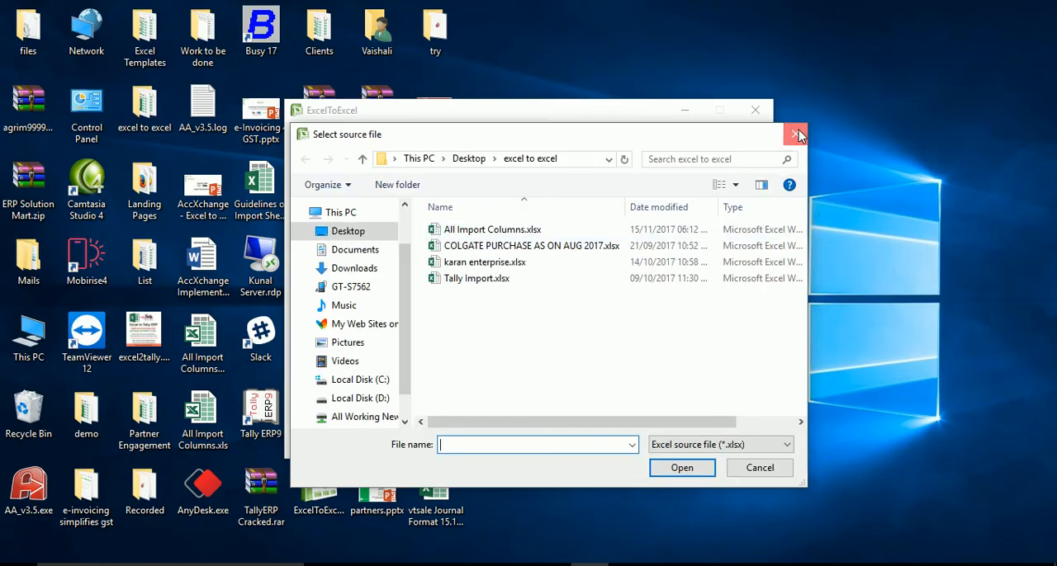
# In ExcelToExcel, dismiss the source file chooser and review the list of existing imports without choosing one.
pyautogui.click(795, 135)
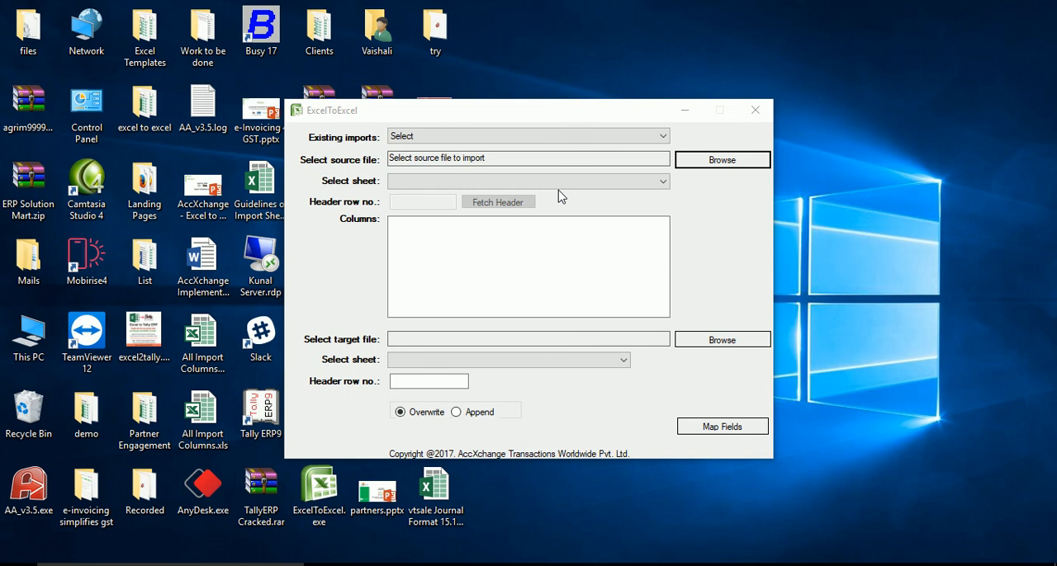
pyautogui.click(793, 134)
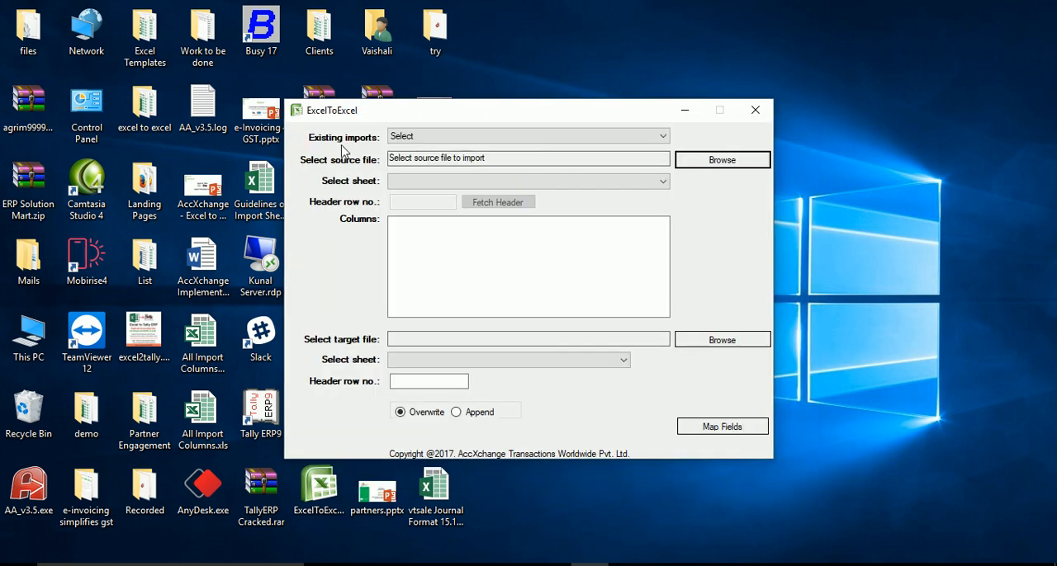
pyautogui.click(661, 137)
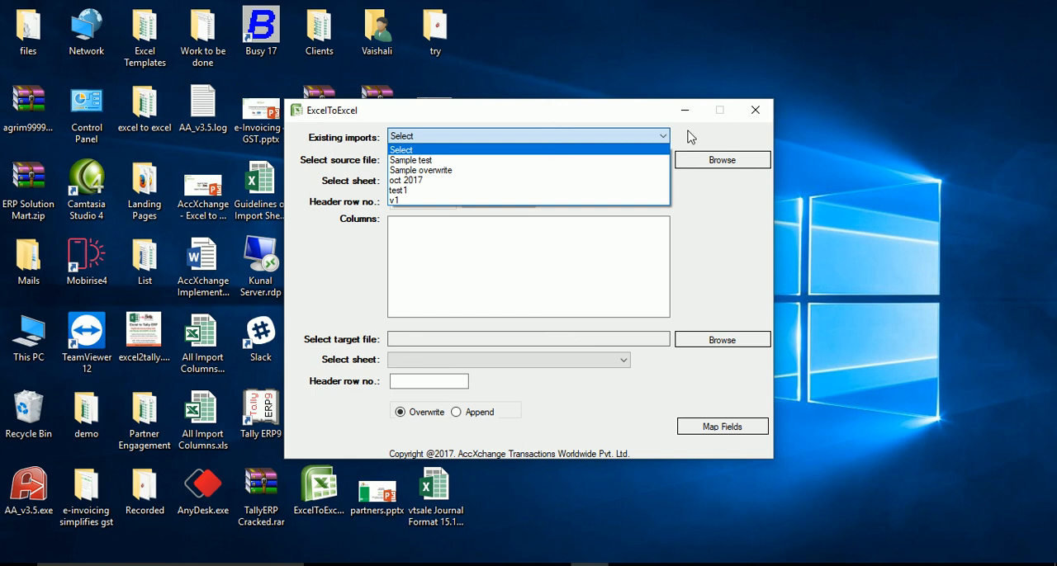
pyautogui.click(689, 137)
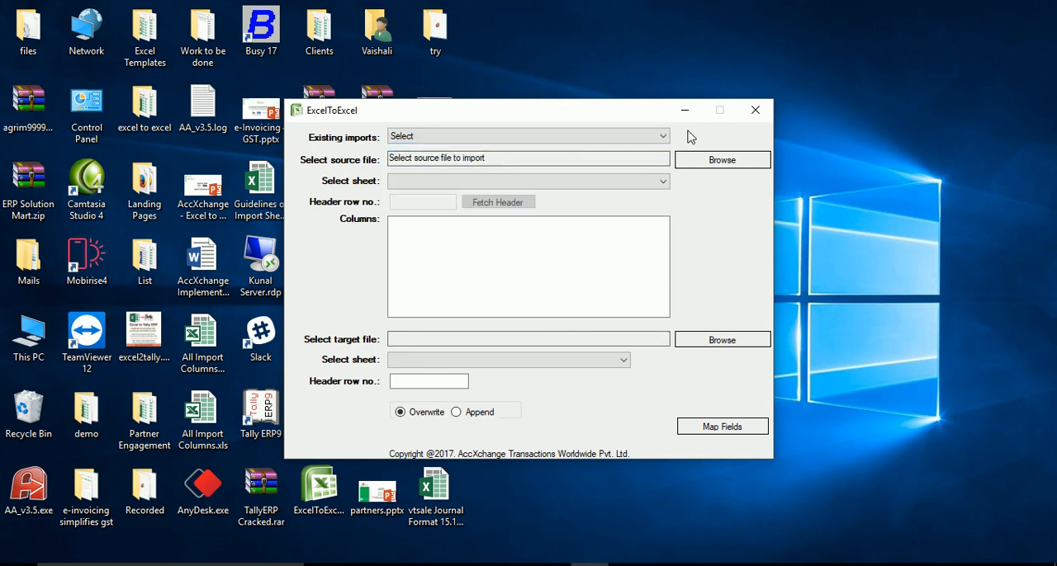
# Load karan enterprise.xlsx as the source file, keep Sheet1 and header row 1, and fetch its column headers.
pyautogui.click(685, 162)
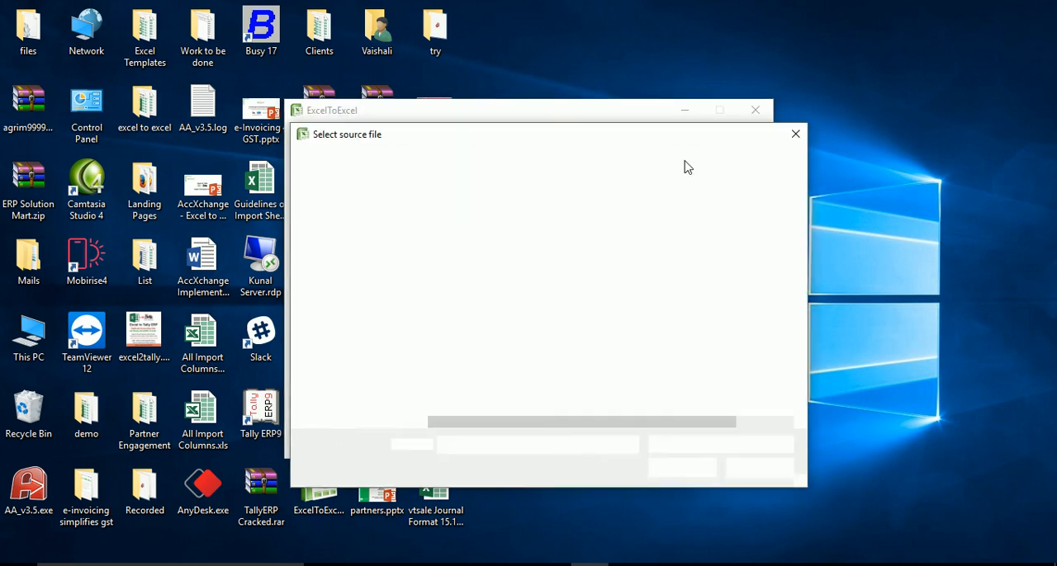
pyautogui.doubleClick(499, 262)
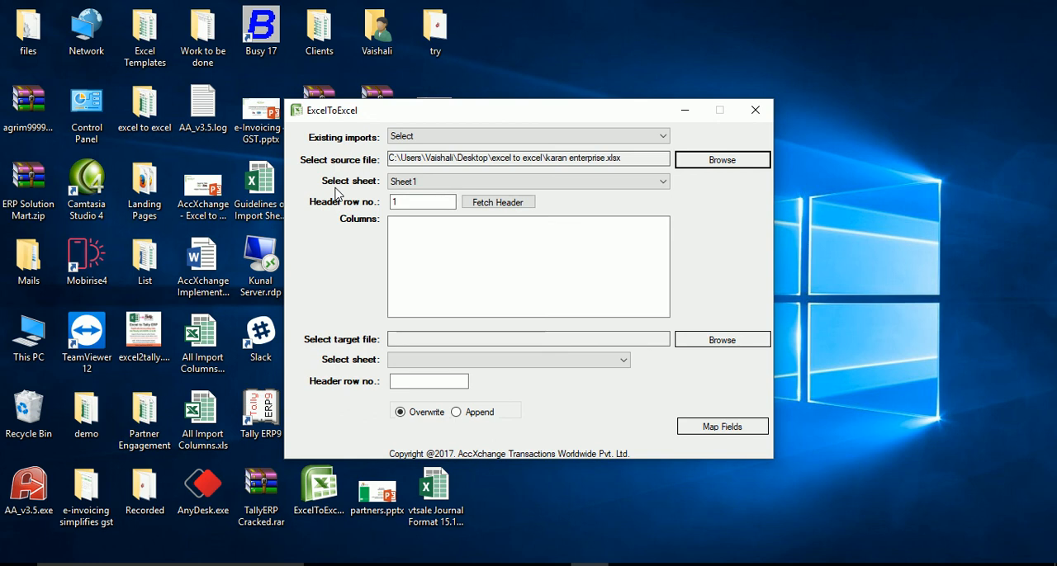
pyautogui.click(660, 183)
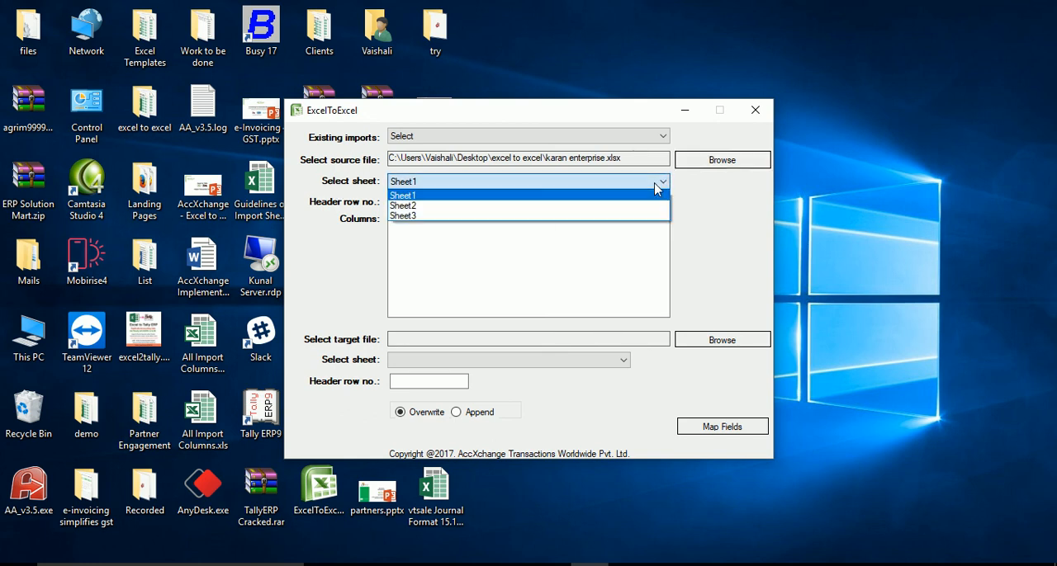
pyautogui.click(698, 204)
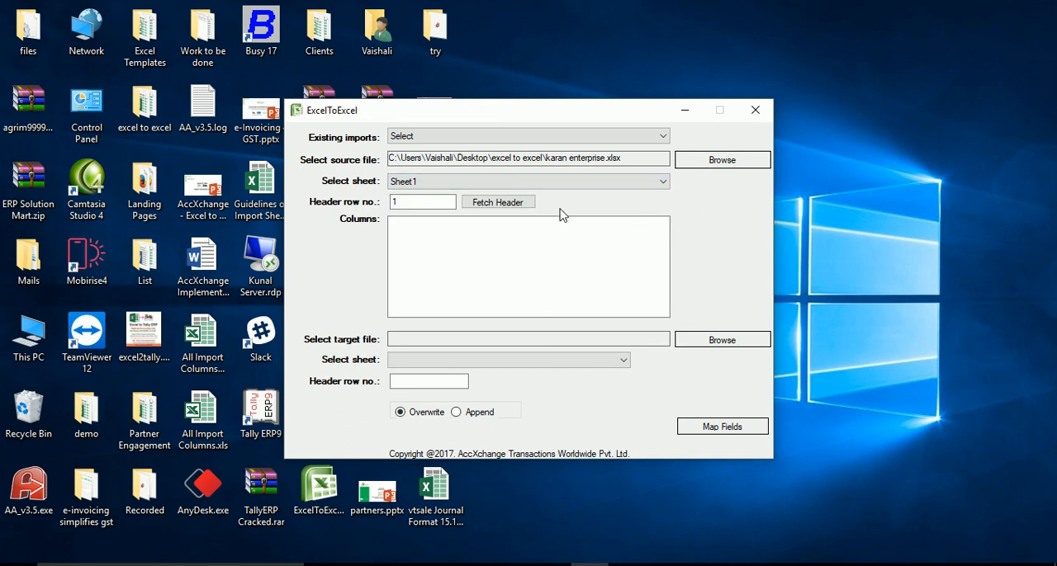
pyautogui.click(496, 202)
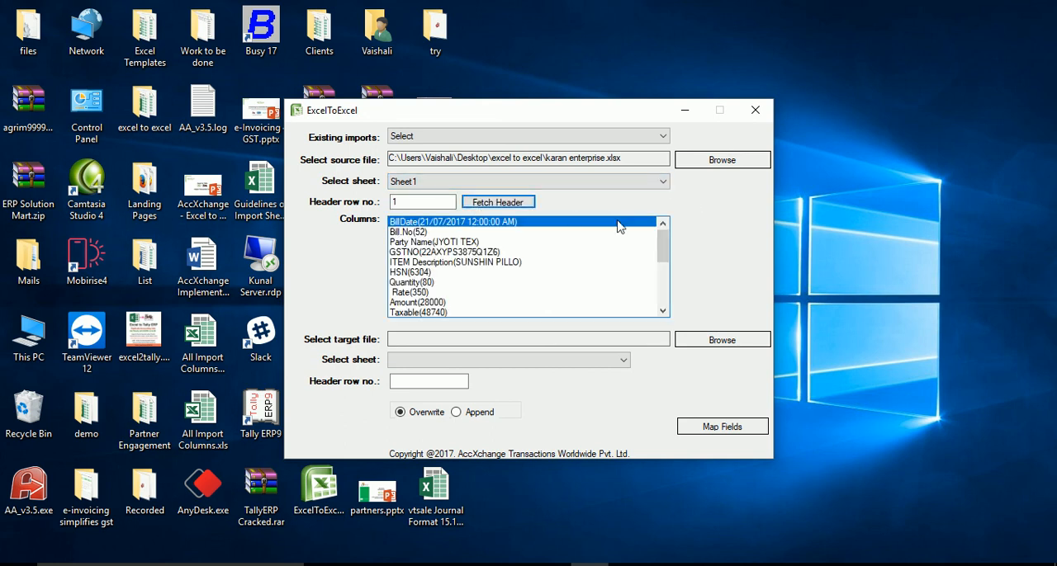
pyautogui.moveTo(662, 246); pyautogui.dragTo(667, 219)
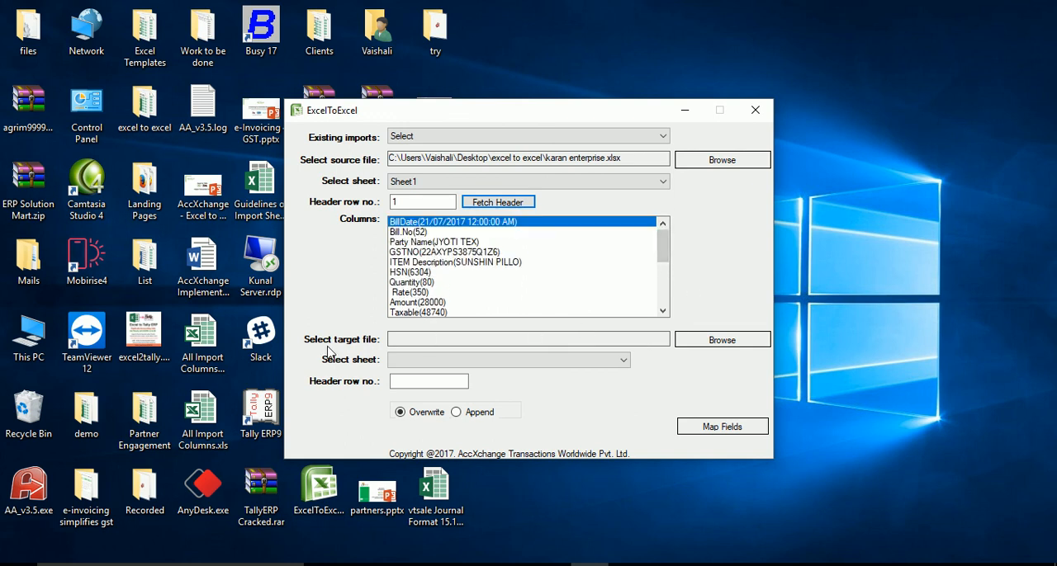
# Set All Import Columns.xlsx as the target file and select its Sales sheet.
pyautogui.click(715, 345)
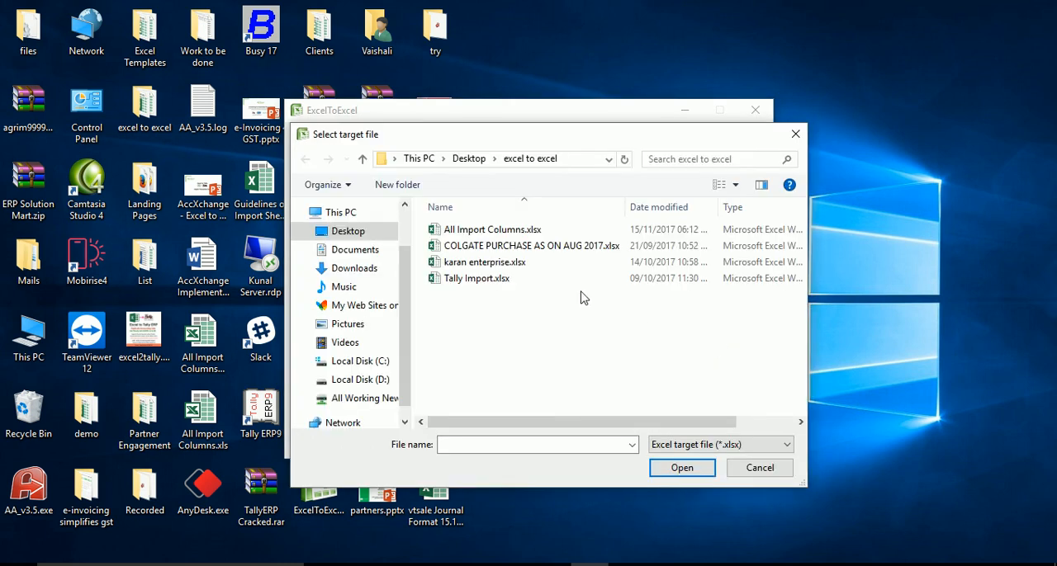
pyautogui.click(498, 232)
pyautogui.click(666, 474)
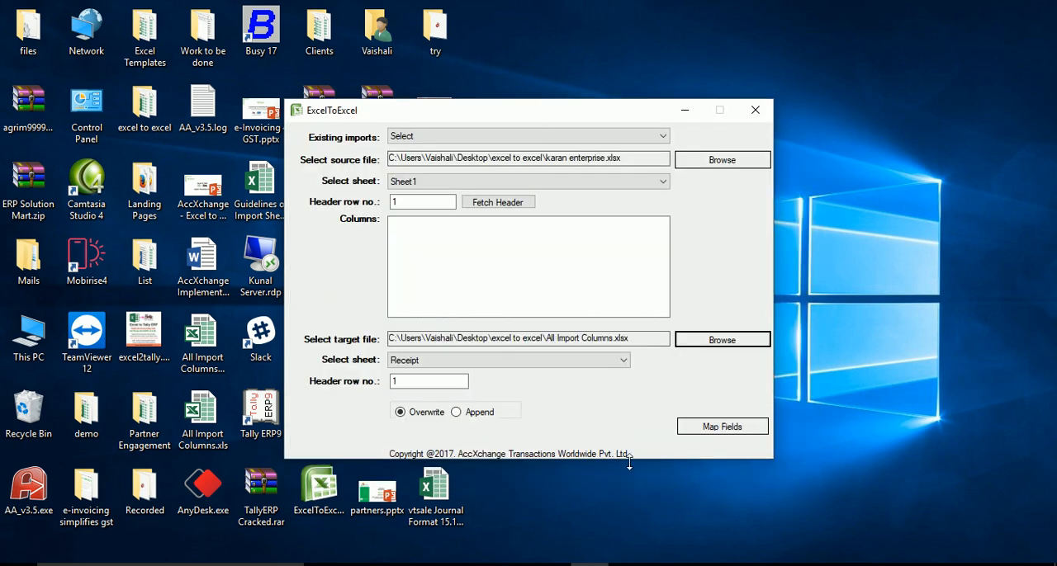
pyautogui.click(621, 363)
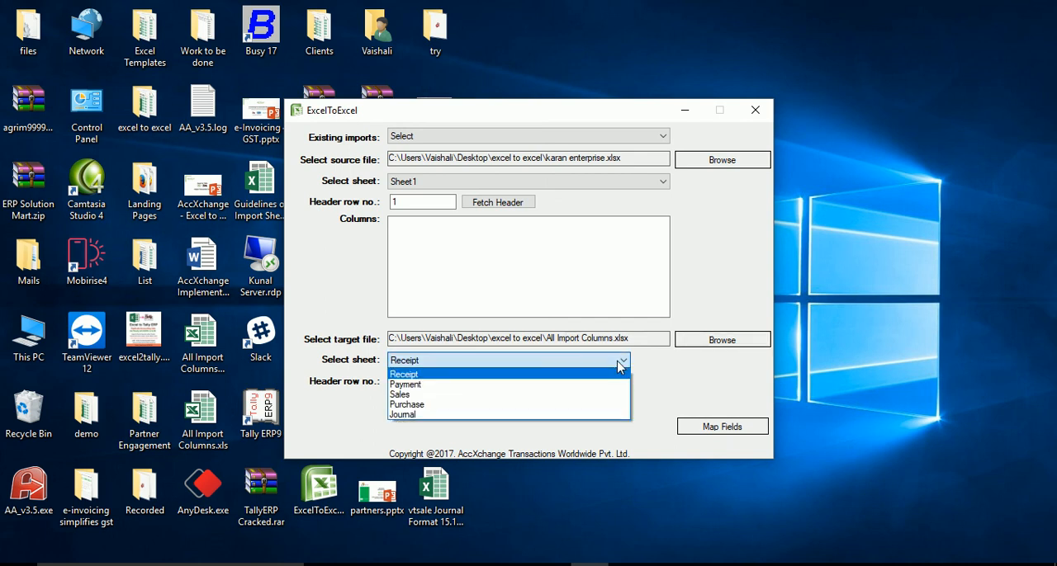
pyautogui.click(469, 396)
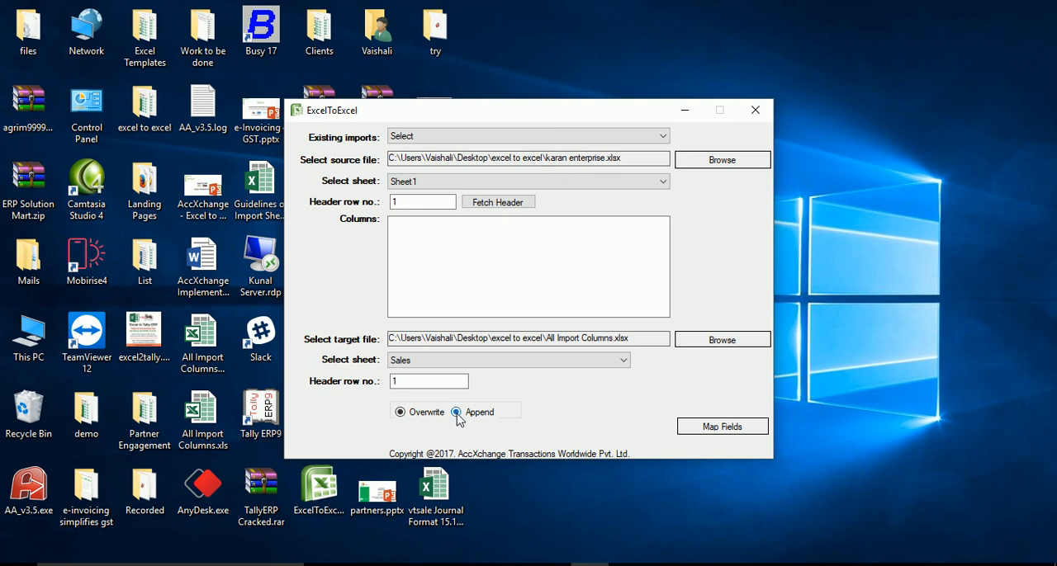
# Open the field mapping and map the target column Name to the source column Party Name as a field.
pyautogui.click(709, 430)
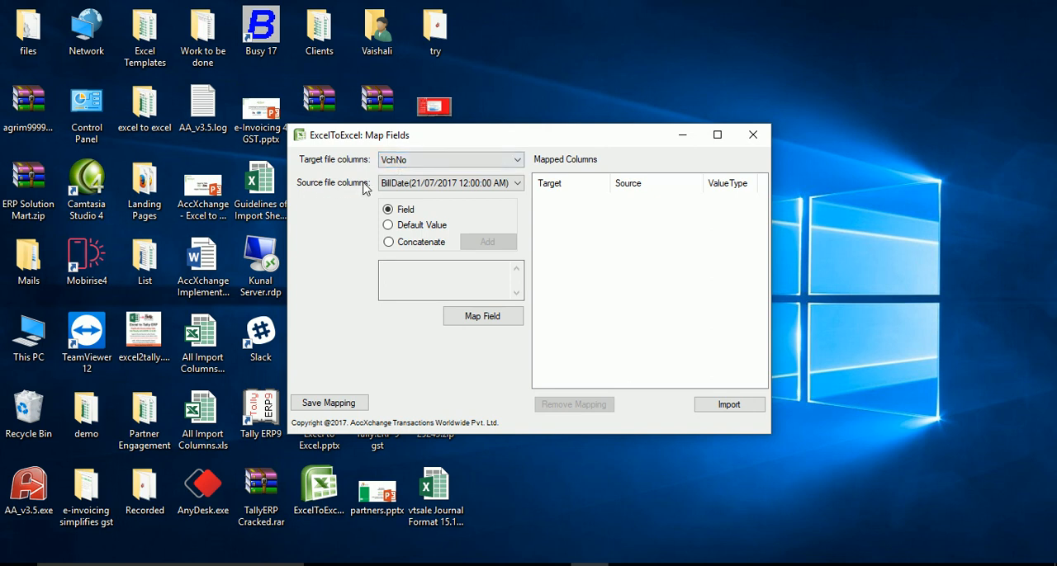
pyautogui.click(515, 162)
pyautogui.click(516, 162)
pyautogui.click(514, 164)
pyautogui.click(514, 163)
pyautogui.click(514, 164)
pyautogui.click(515, 164)
pyautogui.click(514, 163)
pyautogui.click(514, 163)
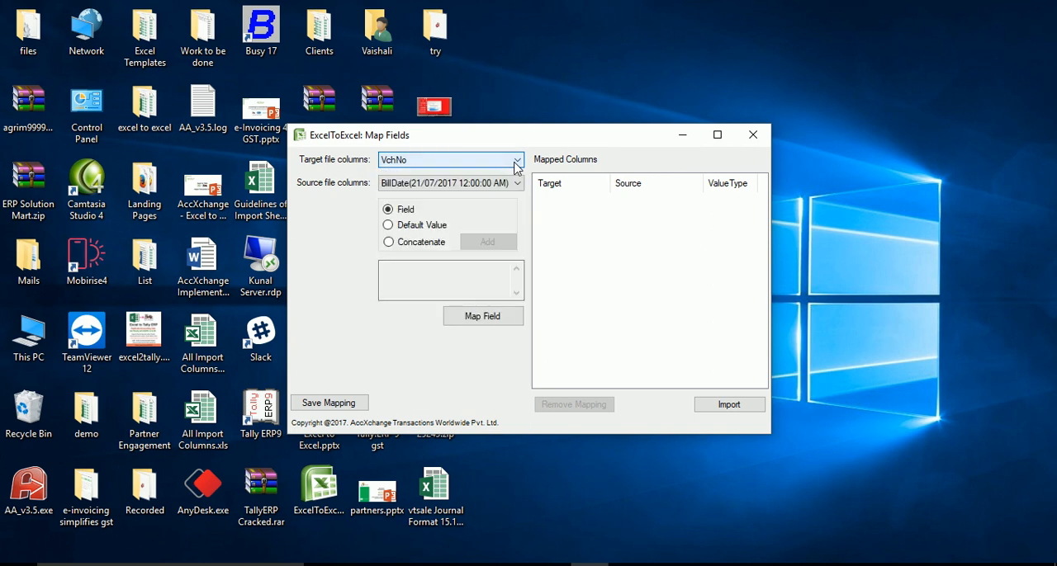
pyautogui.click(515, 164)
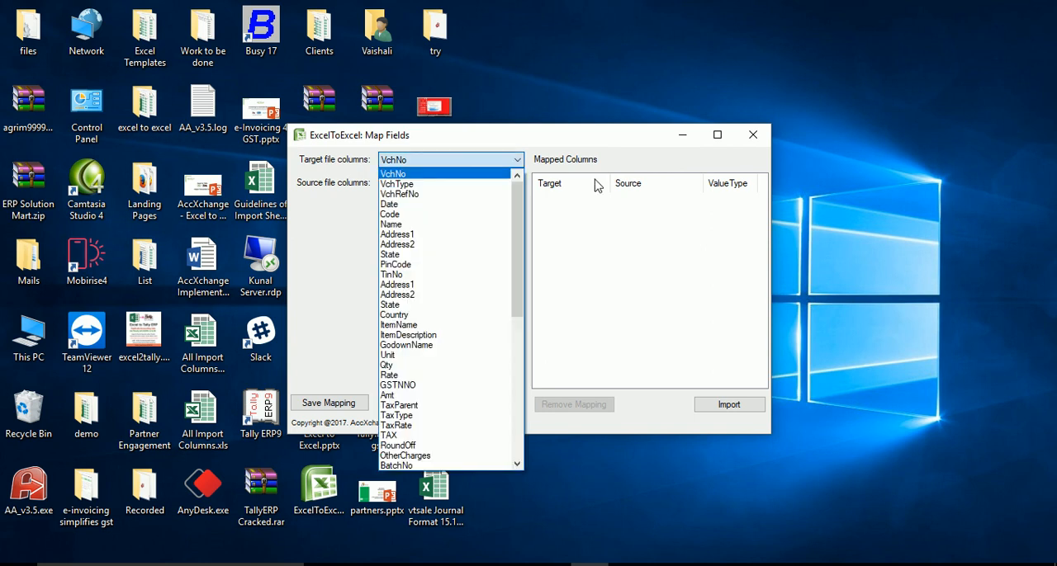
pyautogui.click(392, 226)
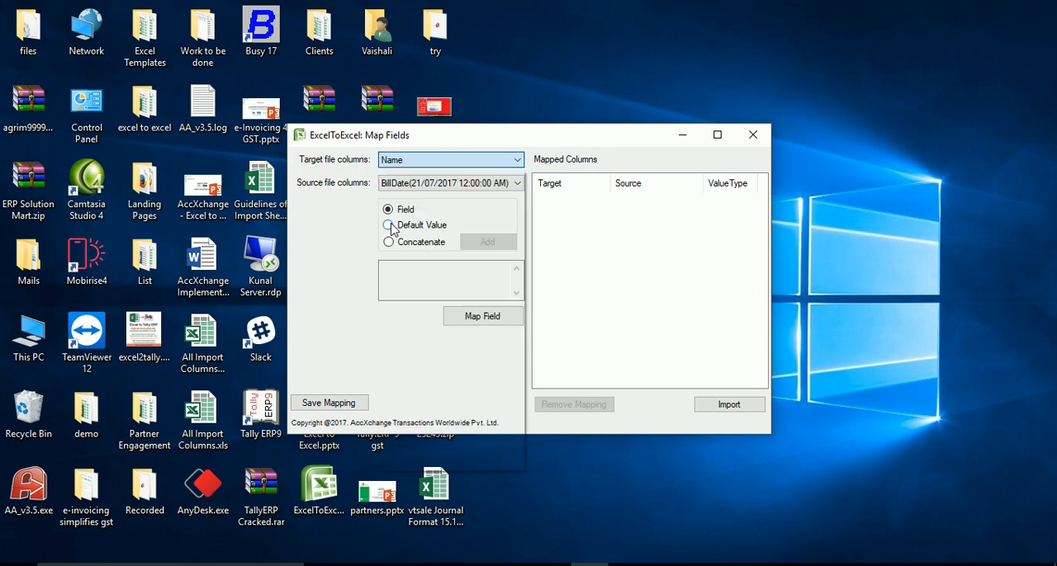
pyautogui.click(516, 184)
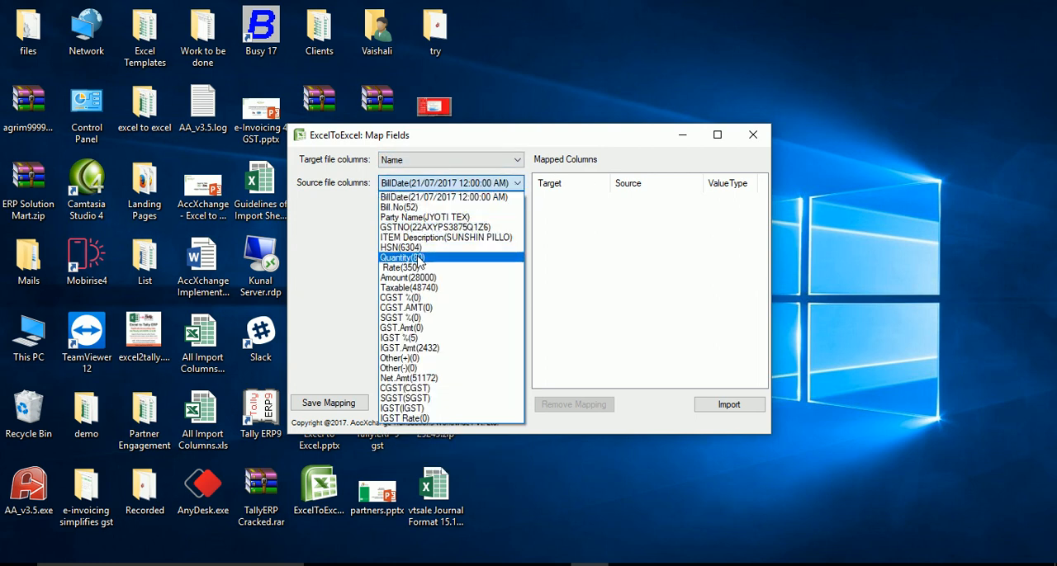
pyautogui.click(415, 217)
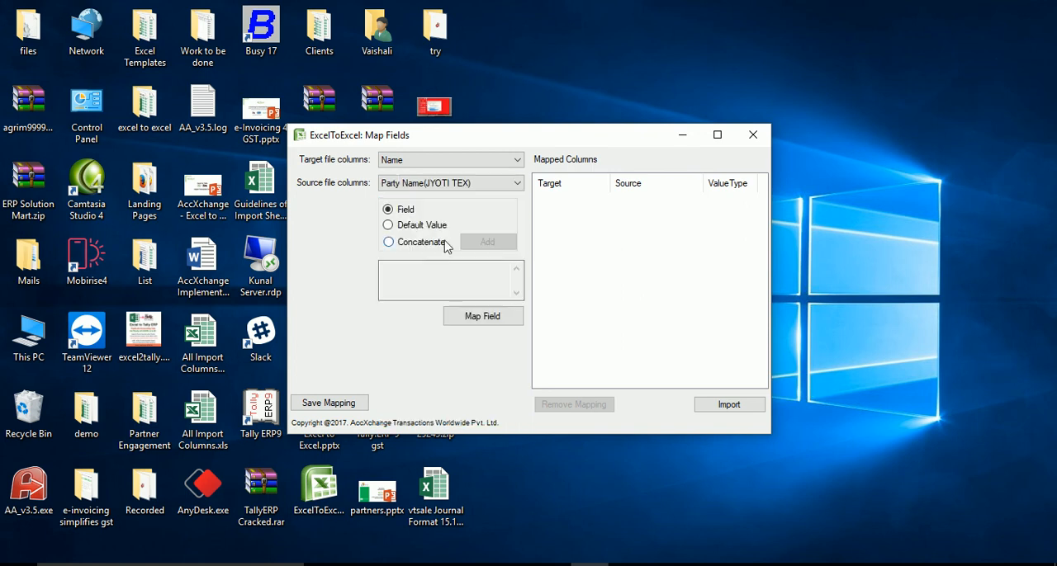
pyautogui.click(464, 319)
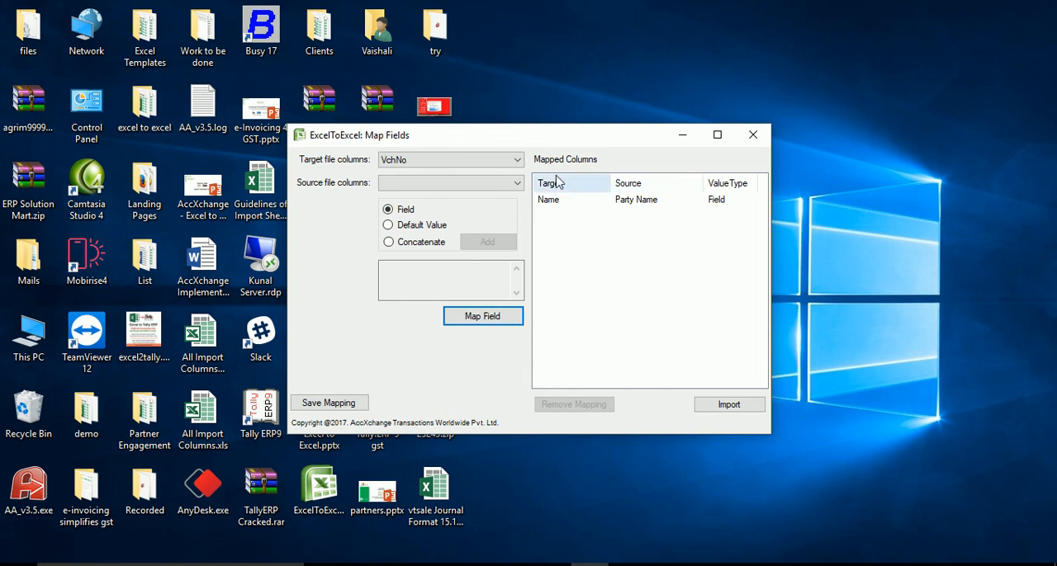
# Map the target column HSNCODE to the source column HSN as a field.
pyautogui.click(518, 164)
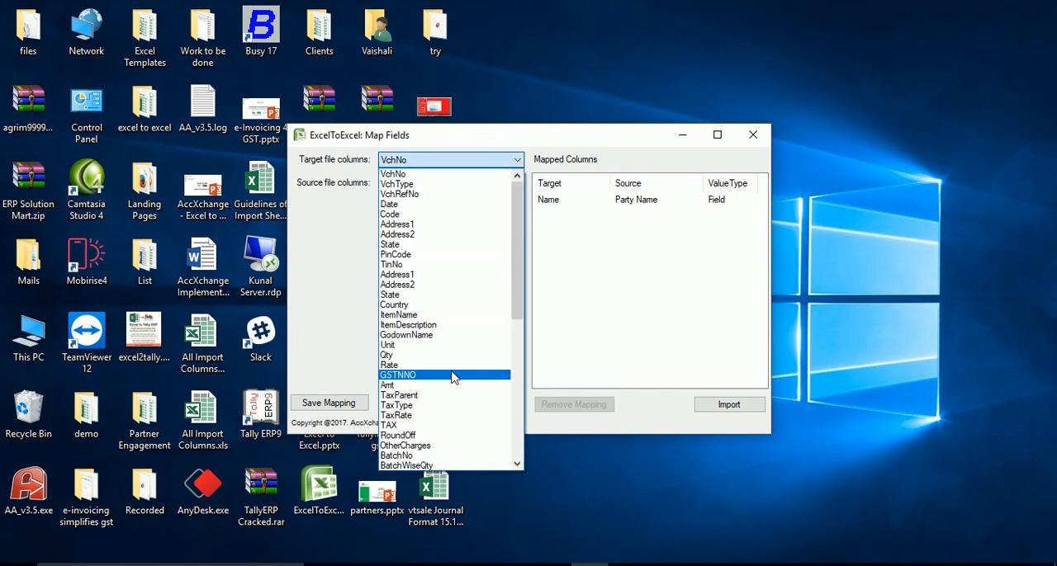
pyautogui.scroll(-4, 438, 437)
pyautogui.scroll(-1, 437, 437)
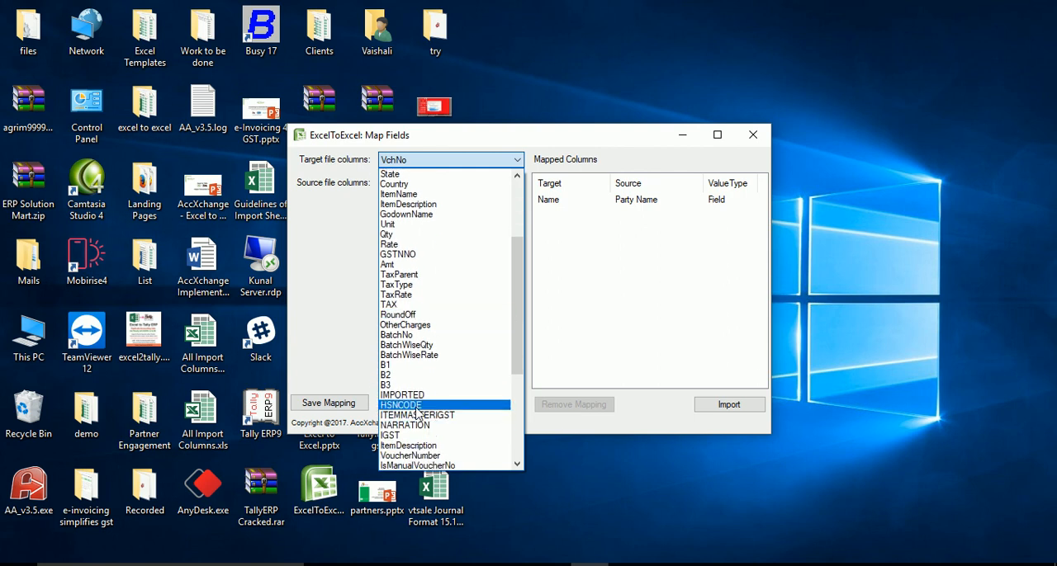
pyautogui.click(413, 409)
pyautogui.click(517, 185)
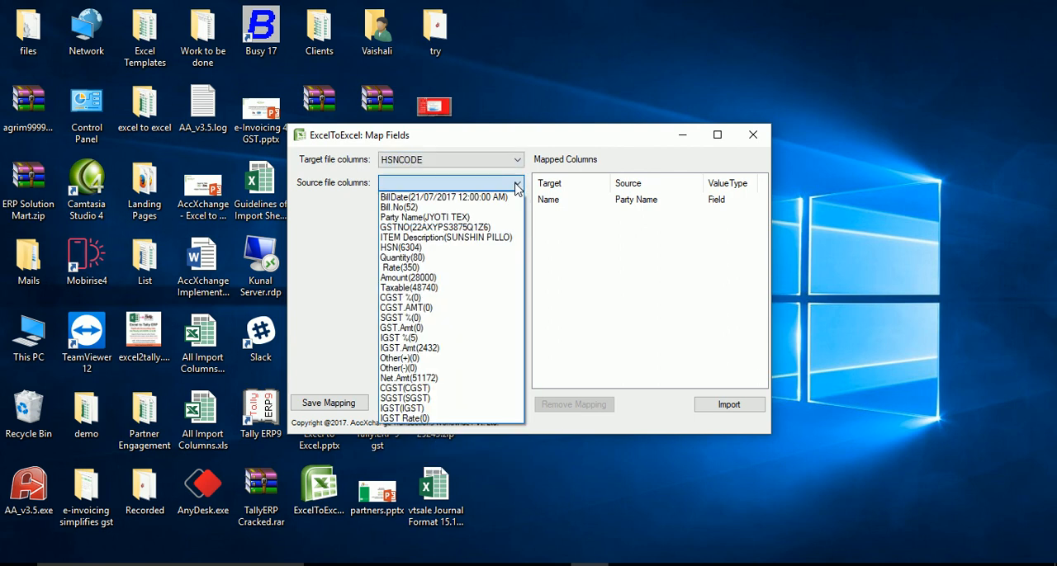
pyautogui.click(397, 248)
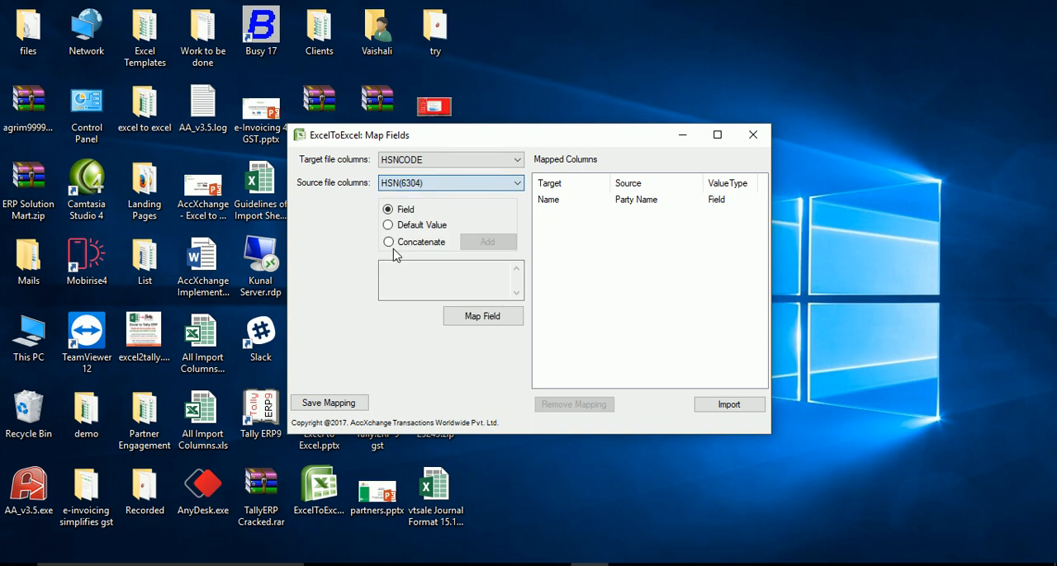
pyautogui.click(478, 322)
pyautogui.click(570, 339)
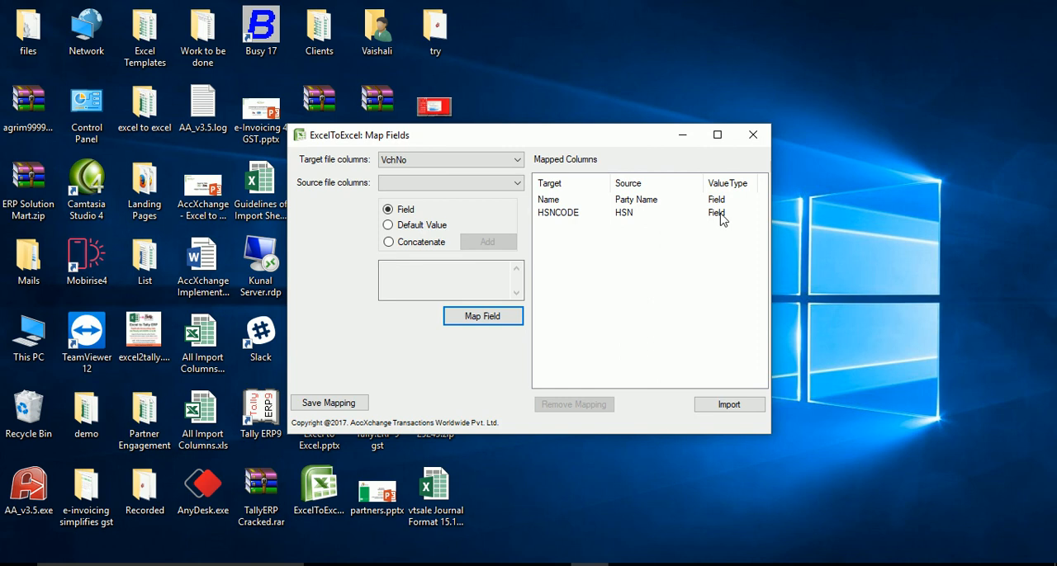
# Map the target column GSTNNO to the source column GSTNO as a field.
pyautogui.click(516, 159)
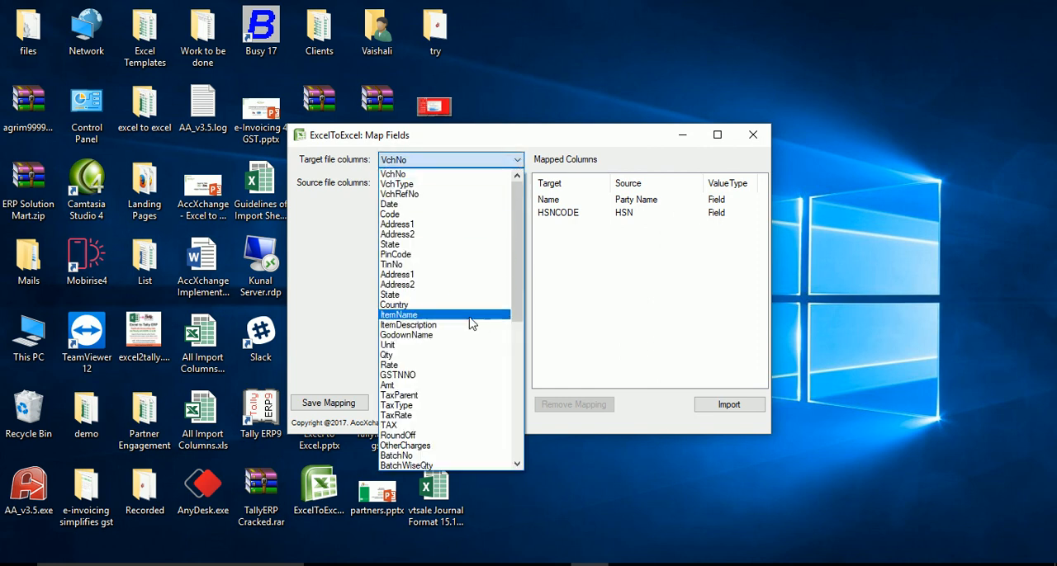
pyautogui.click(443, 375)
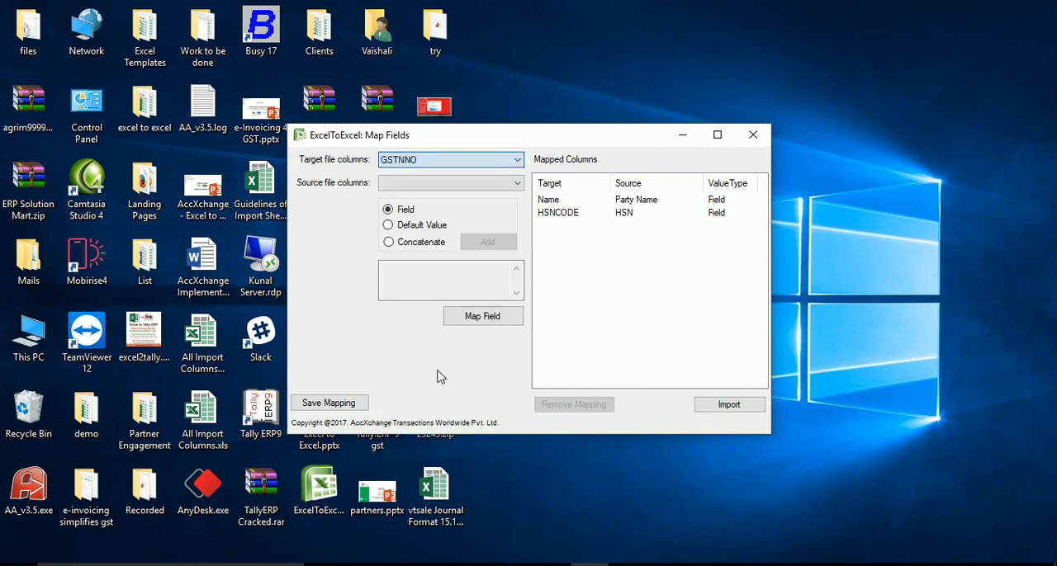
pyautogui.click(513, 187)
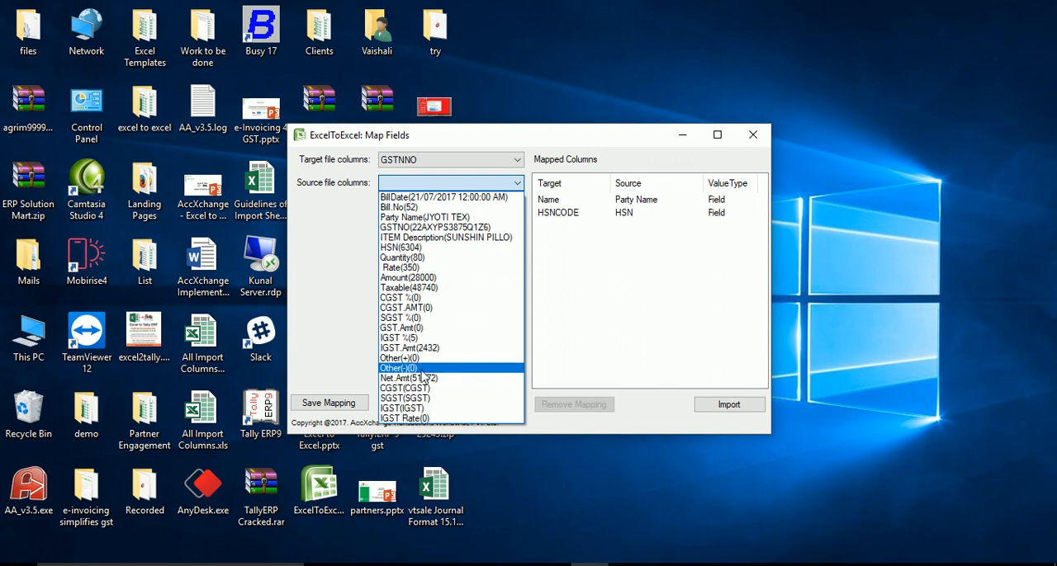
pyautogui.click(416, 229)
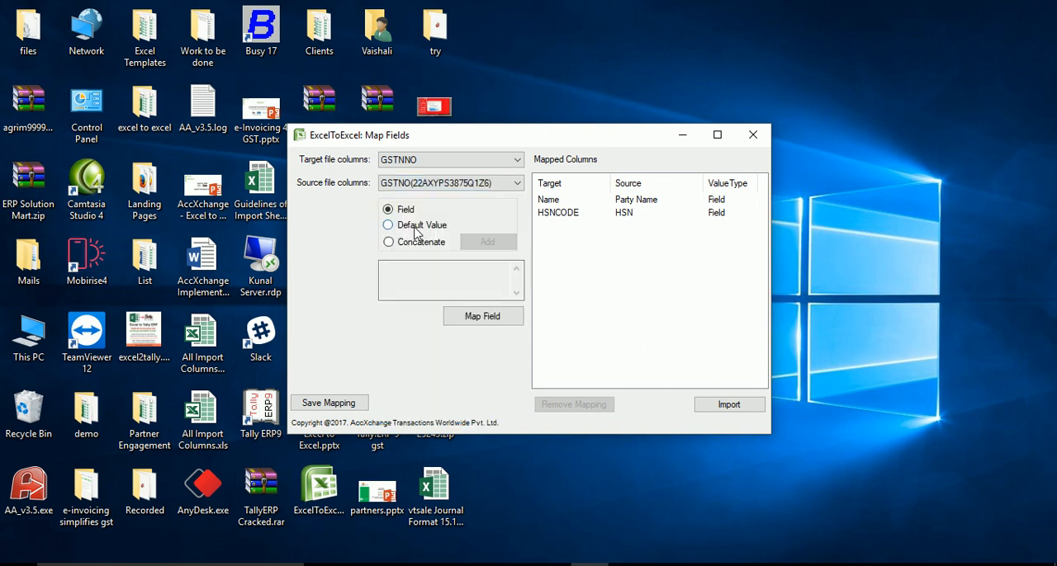
pyautogui.click(496, 322)
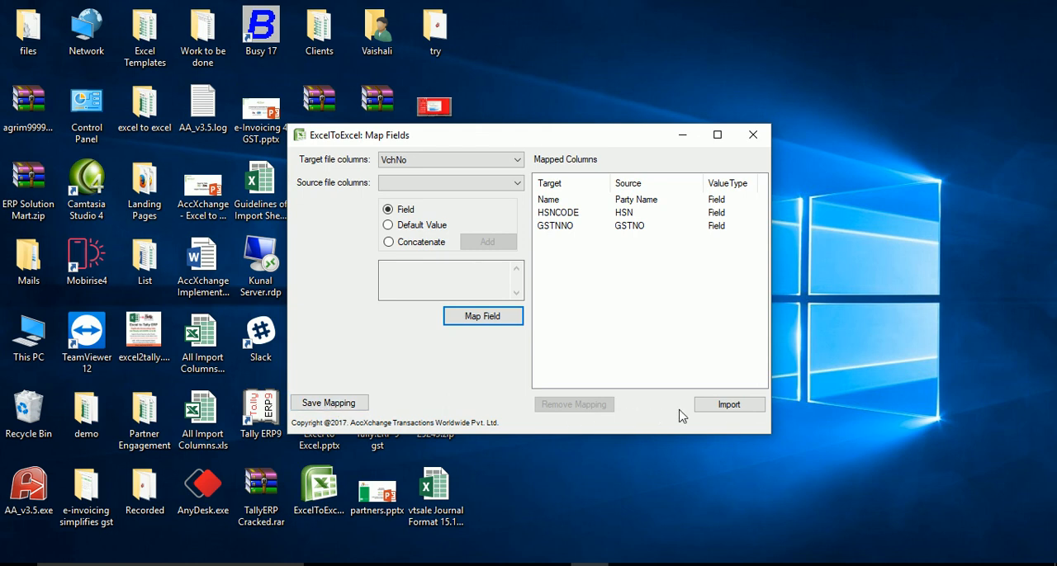
# Import the source data into the target Sales sheet using the mapped Name, HSNCODE and GSTNNO columns.
pyautogui.click(726, 407)
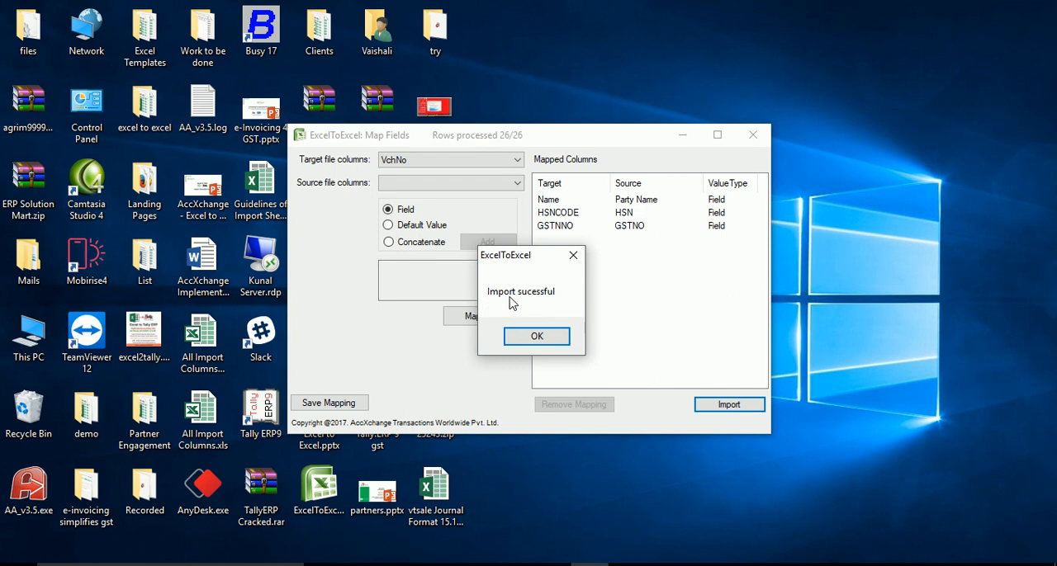
pyautogui.click(559, 341)
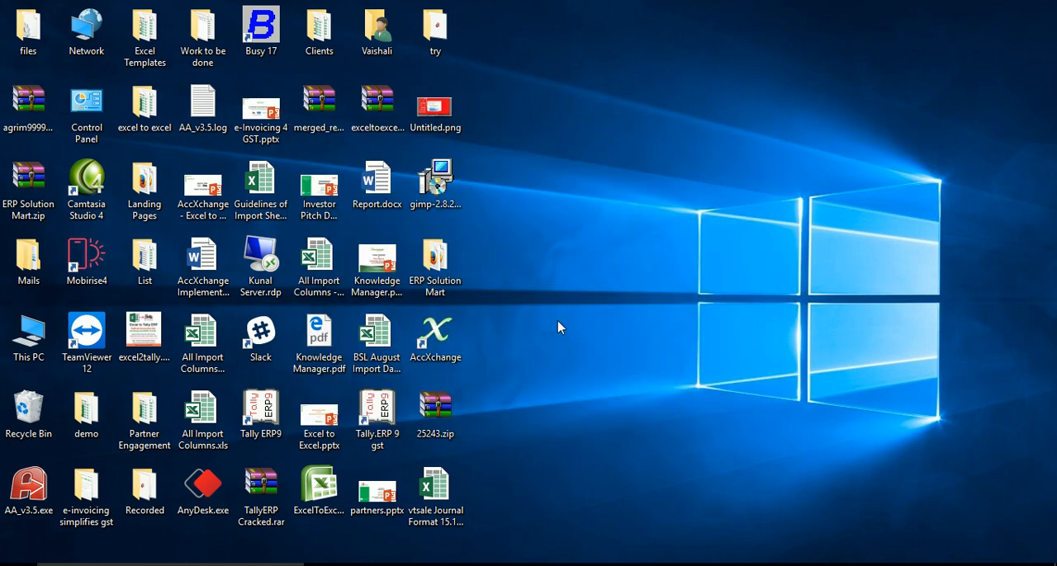
# Open All Import Columns.xlsx from the excel to excel folder, examine the Sales sheet's Name, GSTNNO and HSNCODE columns, and return to the desktop.
pyautogui.click(146, 117)
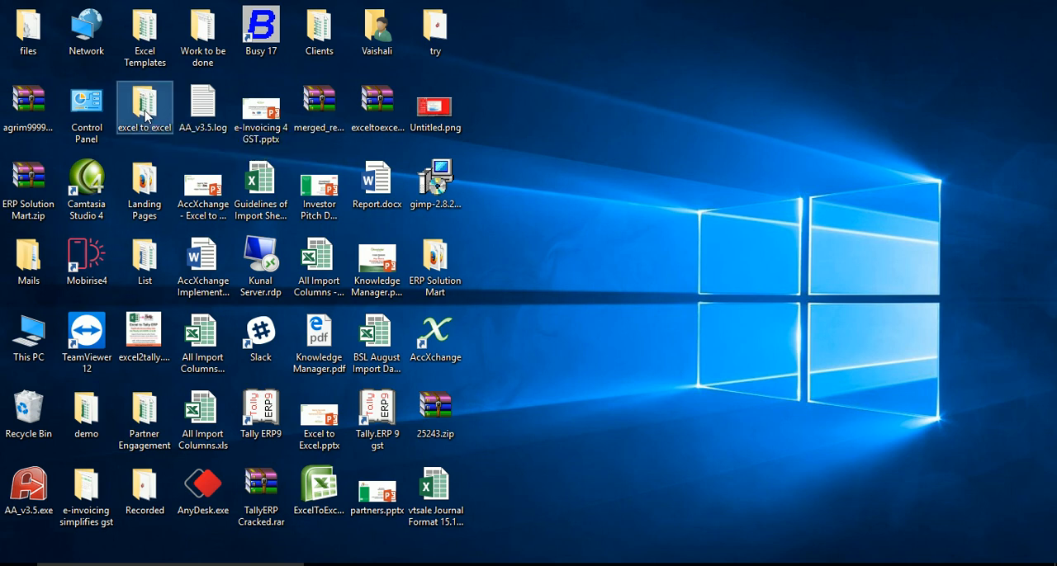
pyautogui.doubleClick(145, 117)
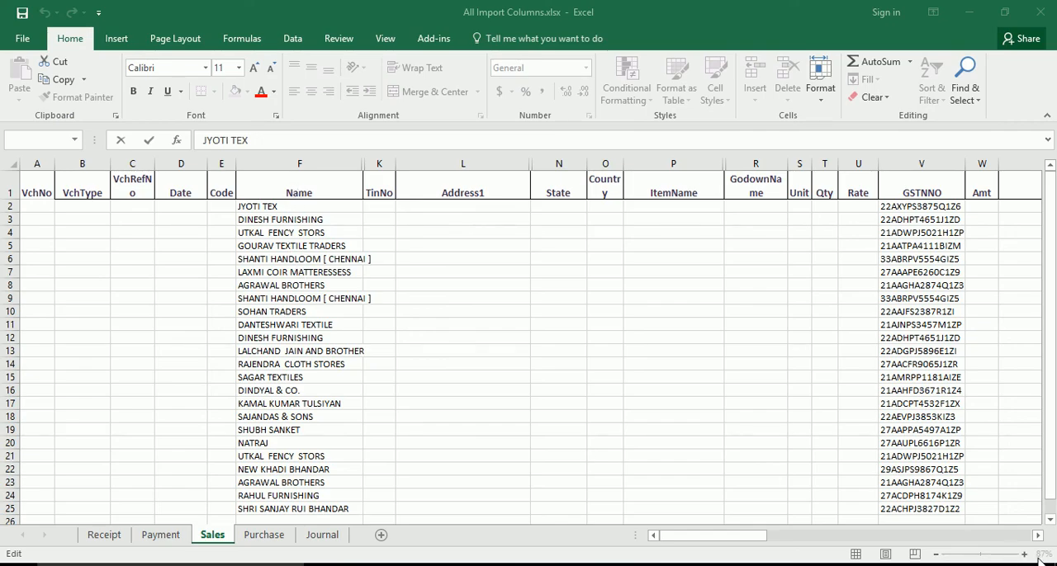
pyautogui.click(1006, 541)
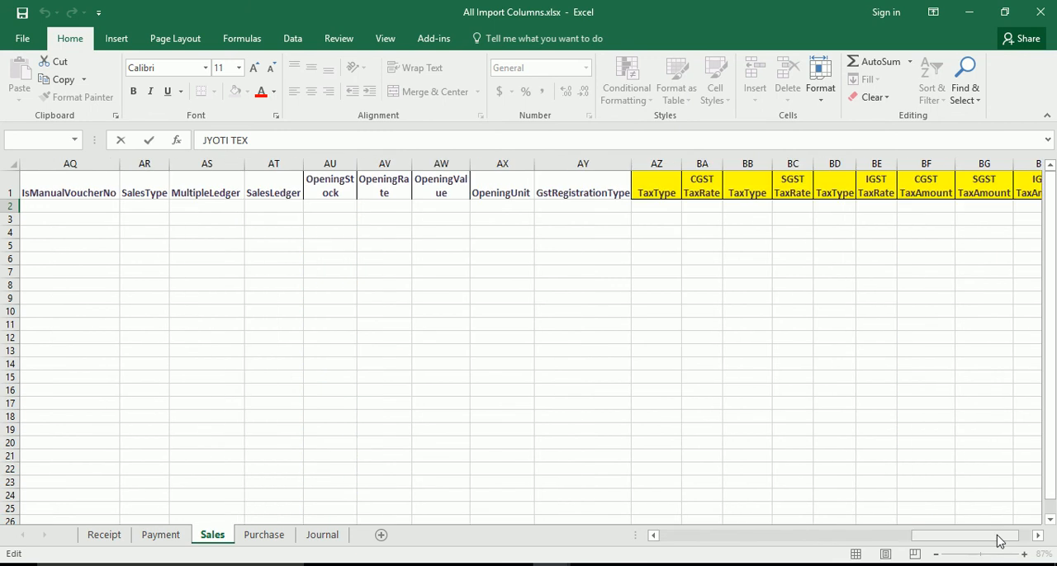
pyautogui.click(705, 536)
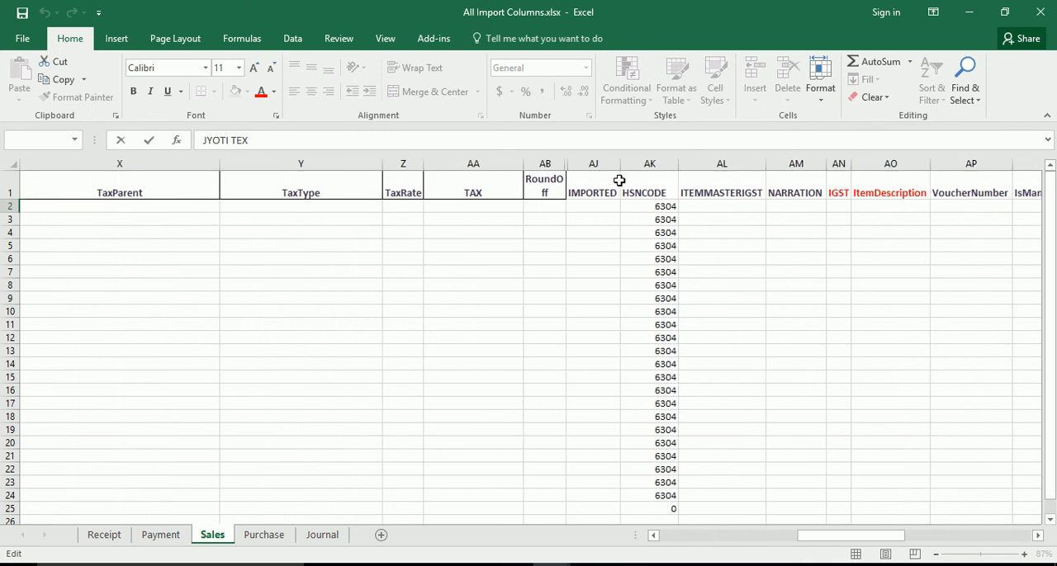
pyautogui.press('super+d')
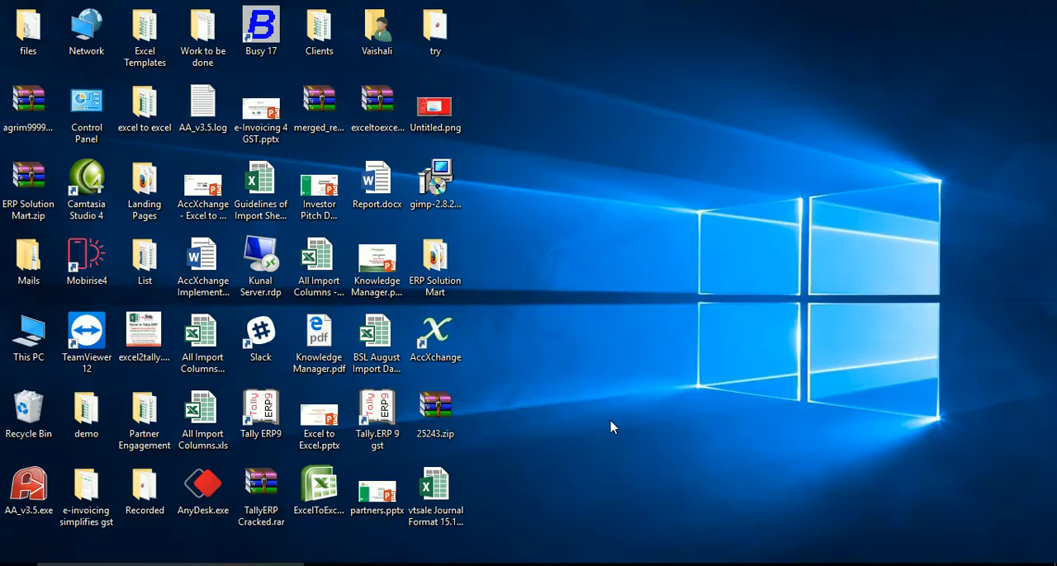